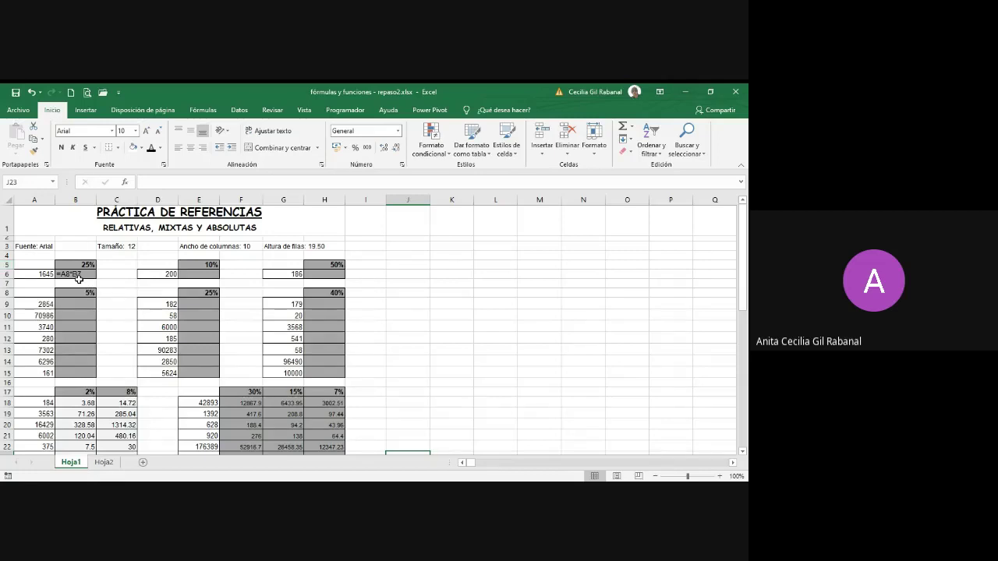
Replace the text in B6 with the formula =A6*B5 to calculate 25% of the amount beside it.
left_click(86, 274)
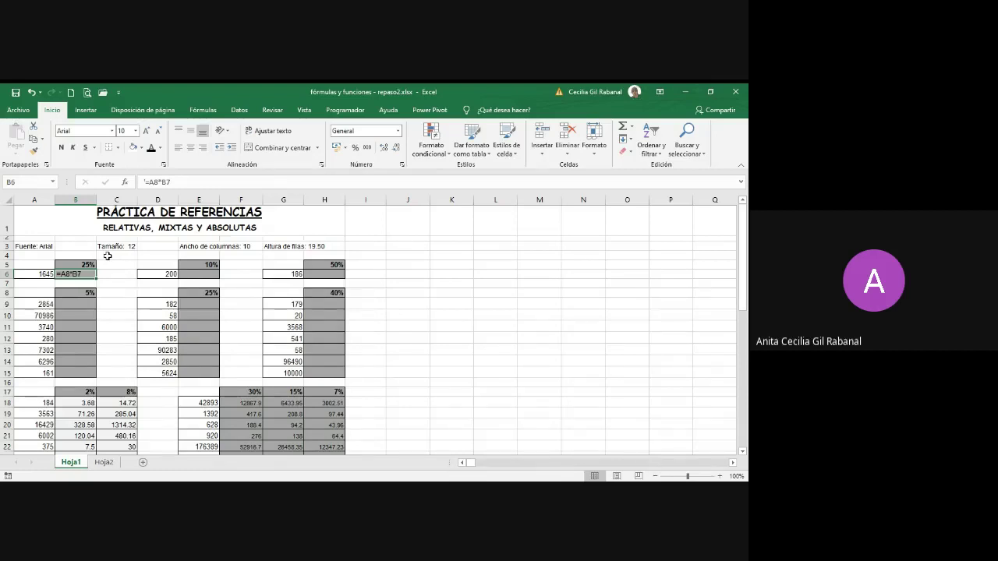
type("=")
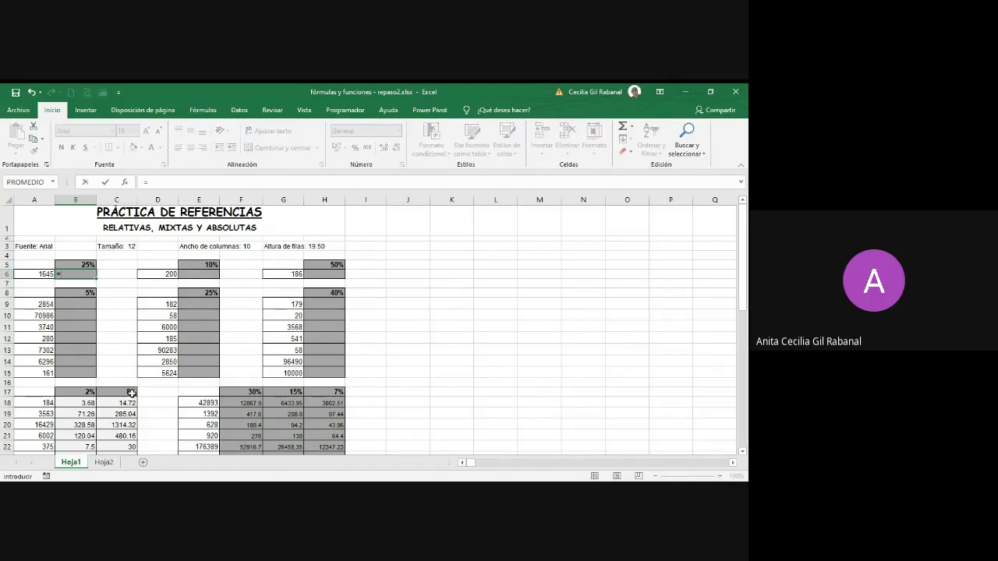
left_click(48, 275)
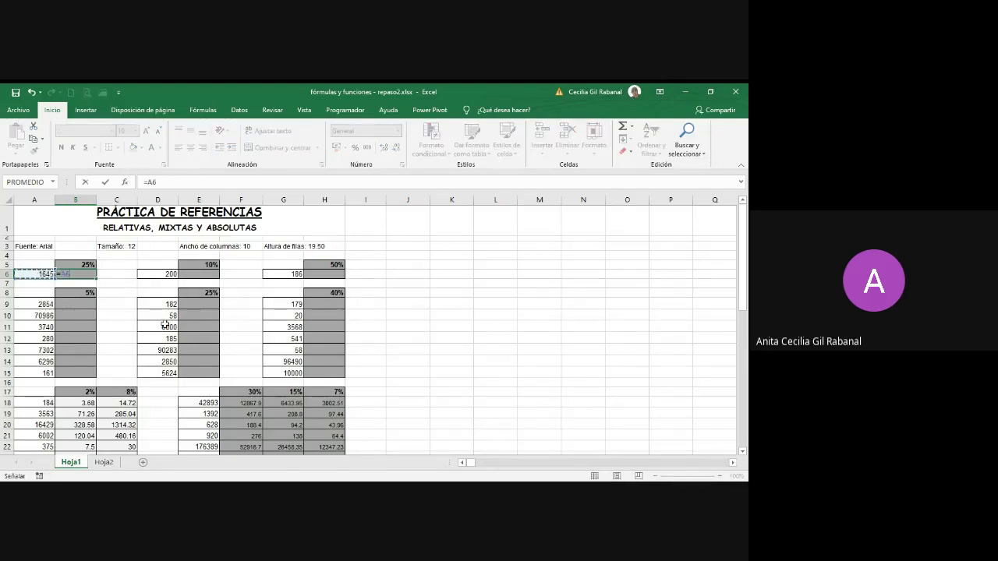
type("*")
left_click(86, 265)
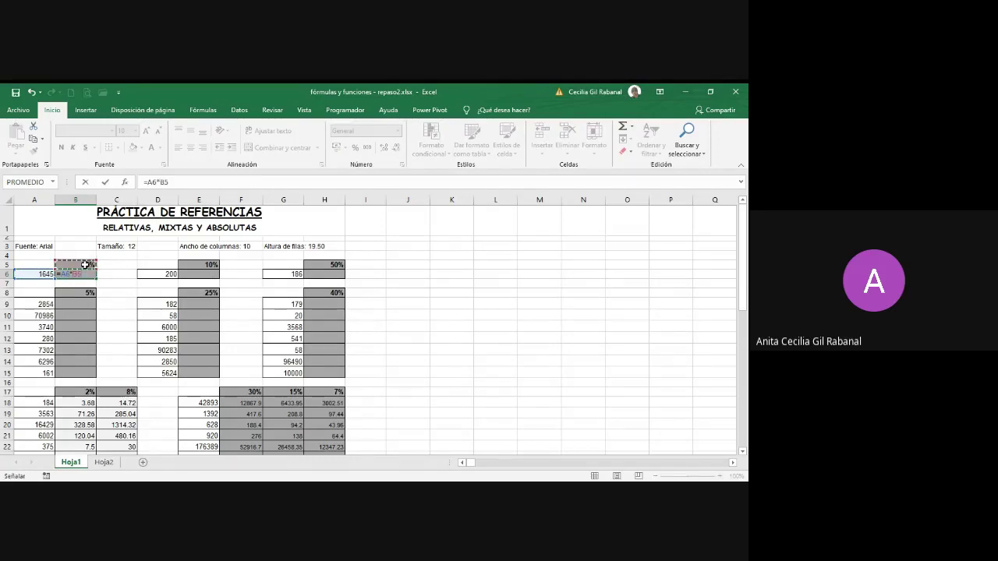
key("Return")
Enter the formula =D6*E5 in E6 to calculate 10% of the amount in D6.
left_click(205, 273)
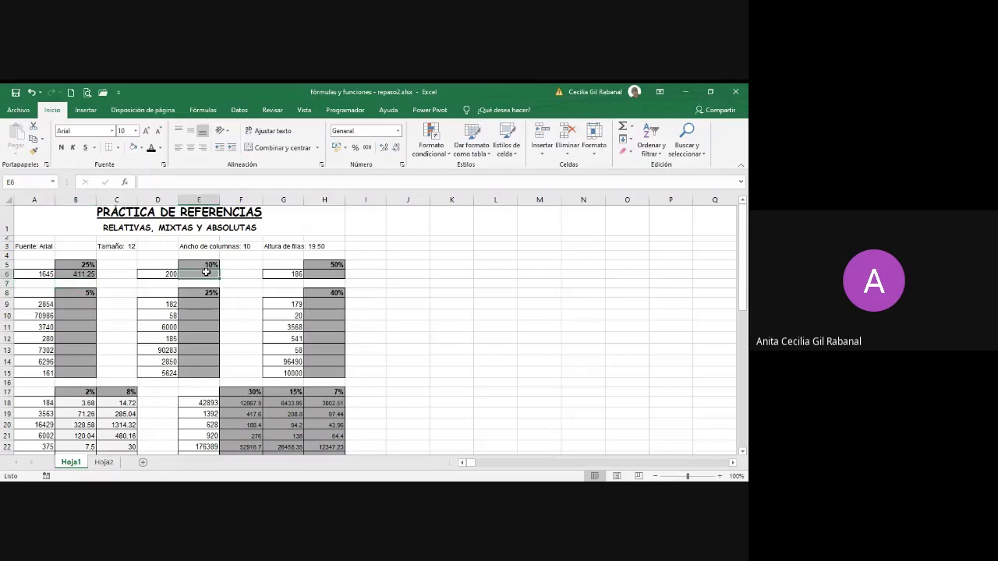
type("=")
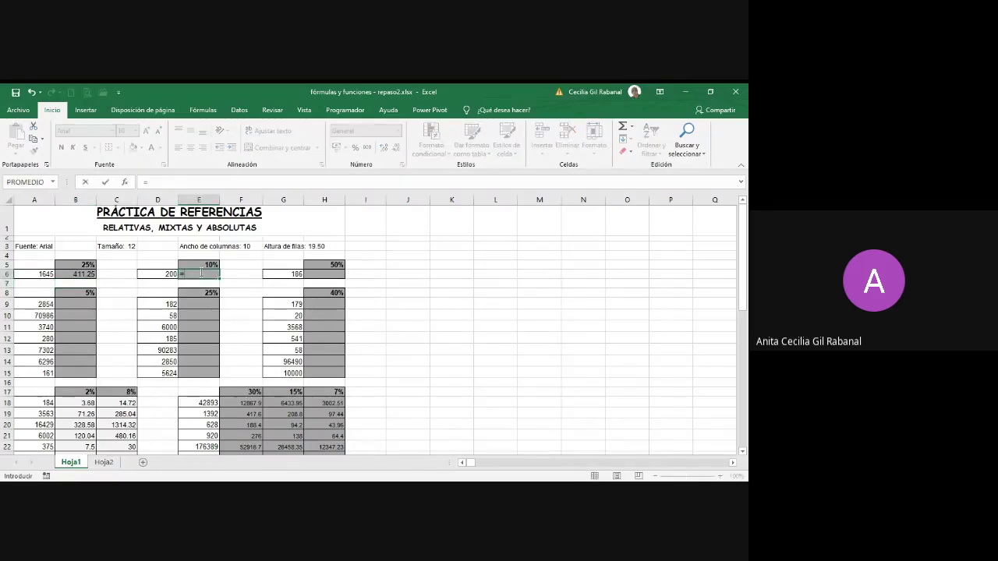
left_click(168, 274)
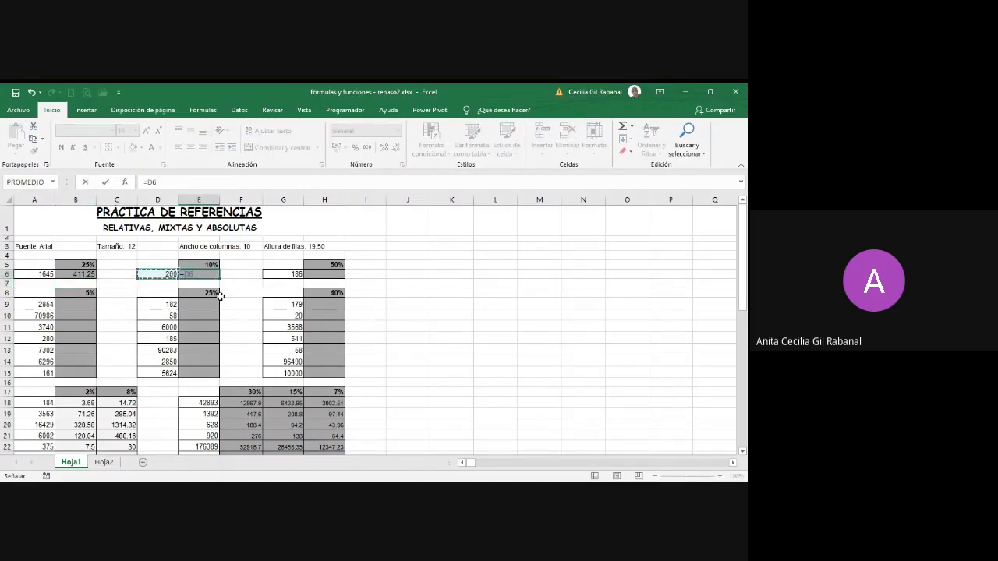
type("*")
left_click(206, 265)
key("Return")
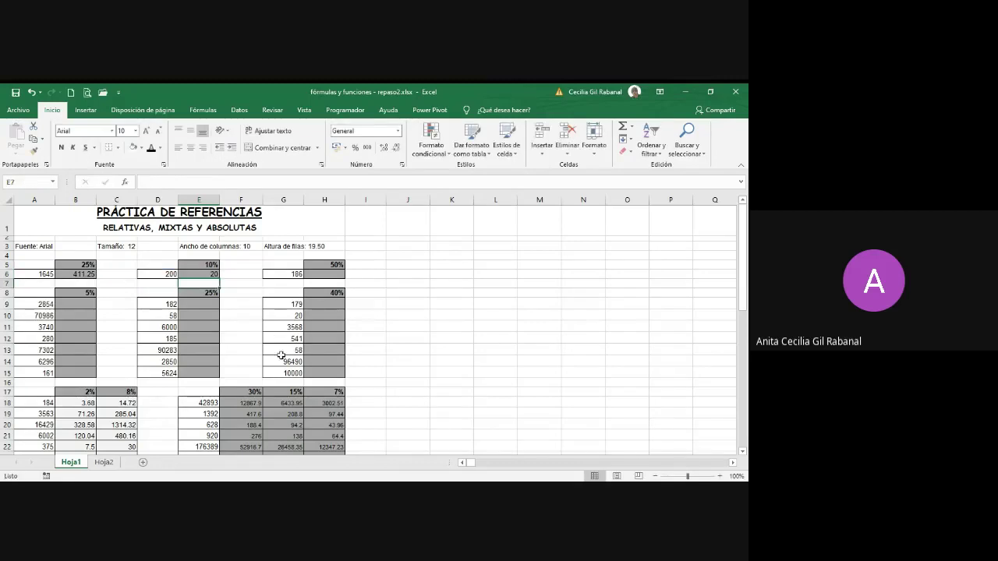
left_click(209, 275)
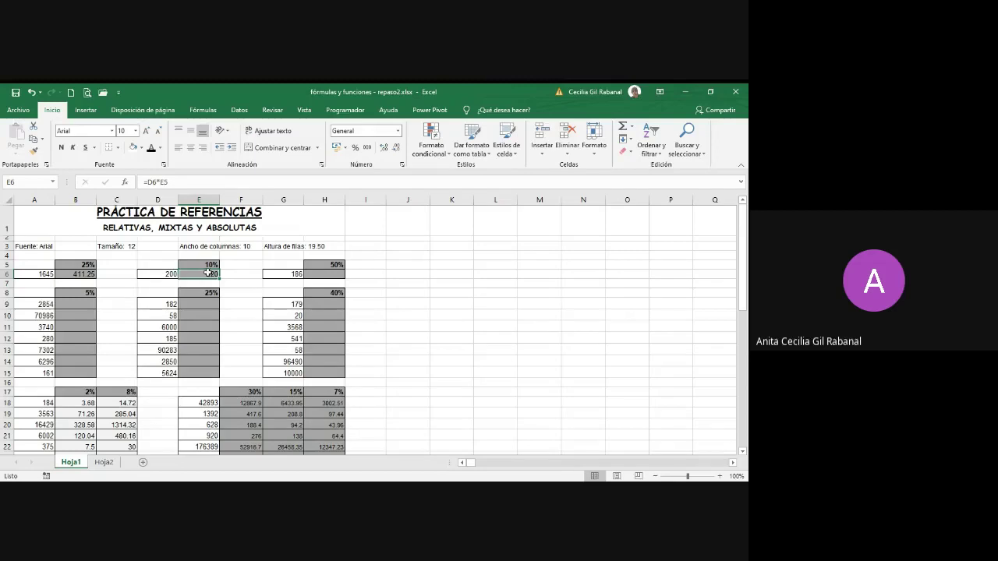
Enter the formula =G6*H5 in H6 to calculate 50% of the amount in G6.
left_click(328, 274)
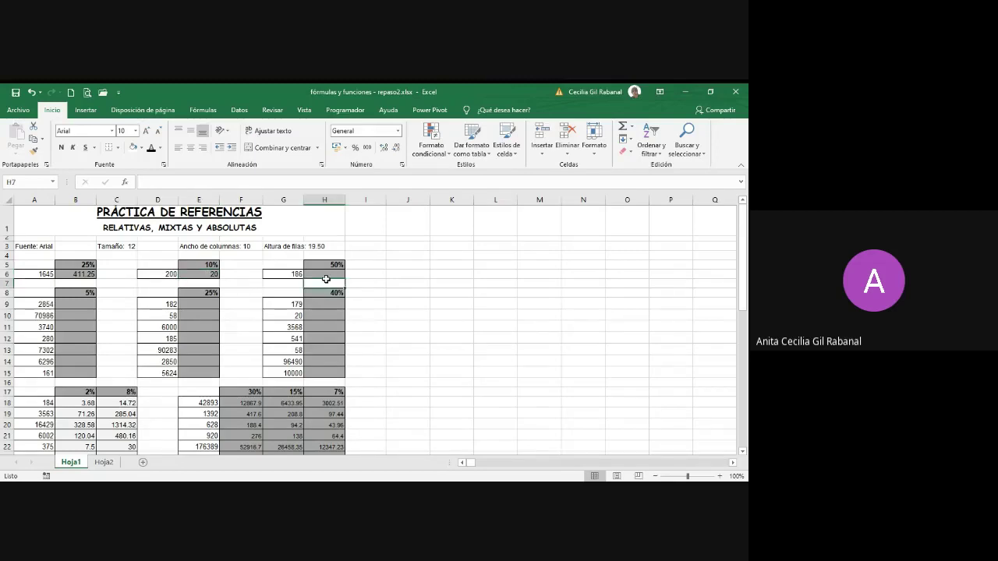
type("=")
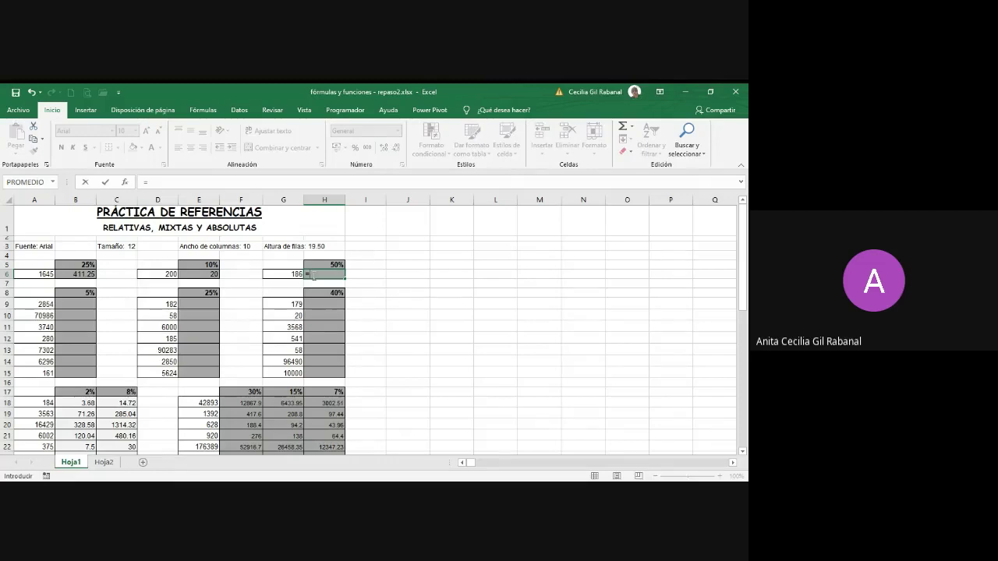
left_click(284, 276)
type("*")
left_click(325, 267)
key("Return")
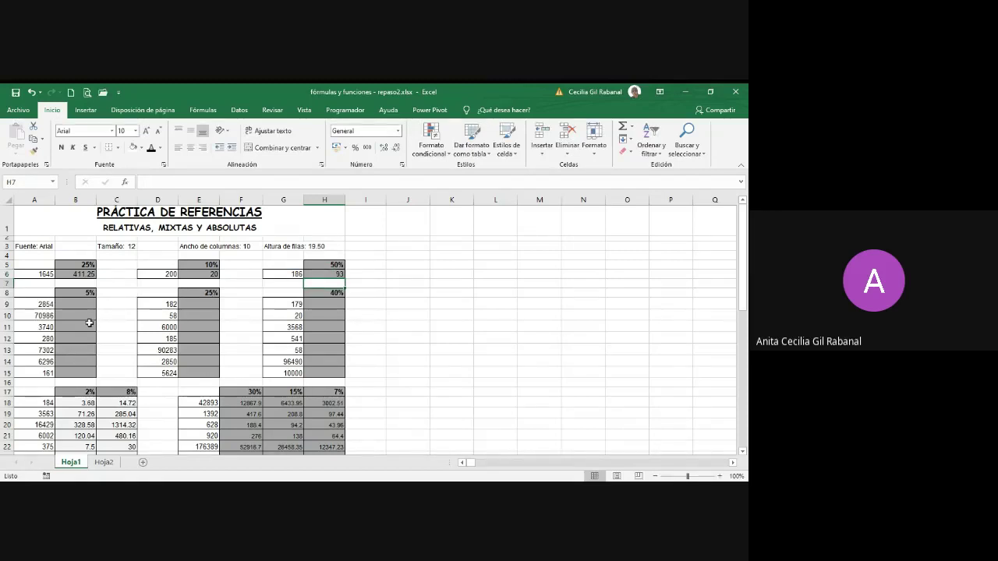
left_click_drag(35, 290, 342, 373)
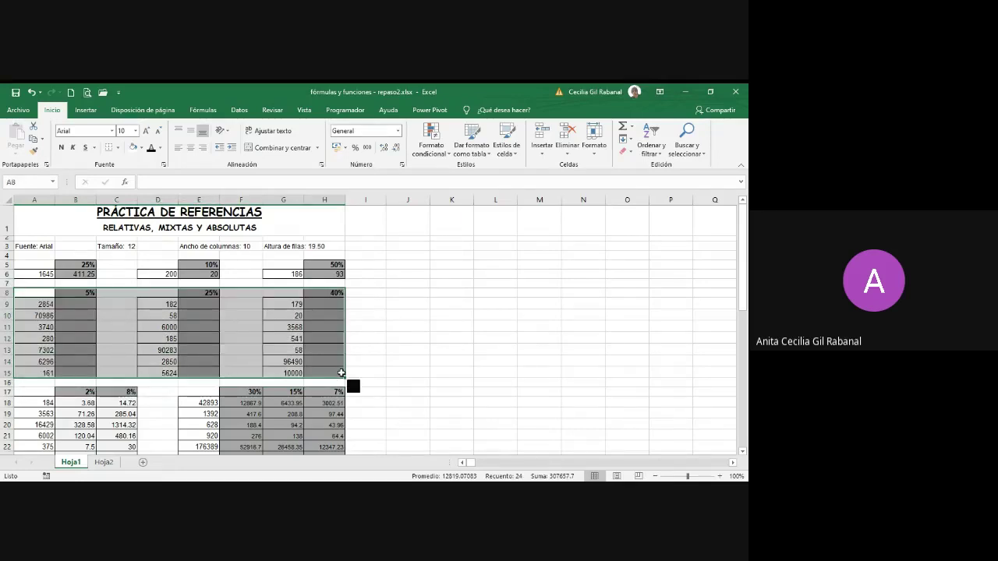
left_click(81, 301)
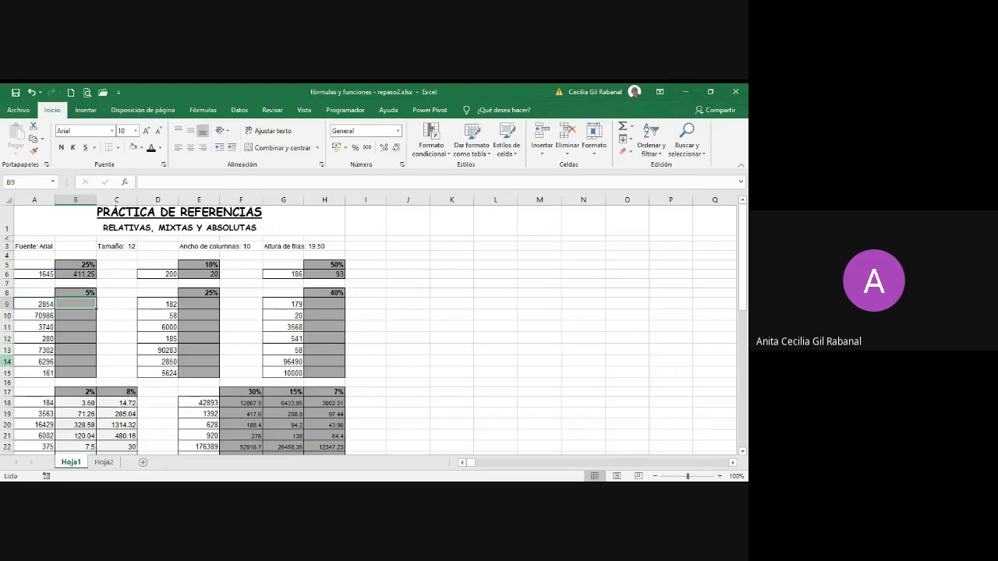
left_click(43, 305)
left_click(42, 339)
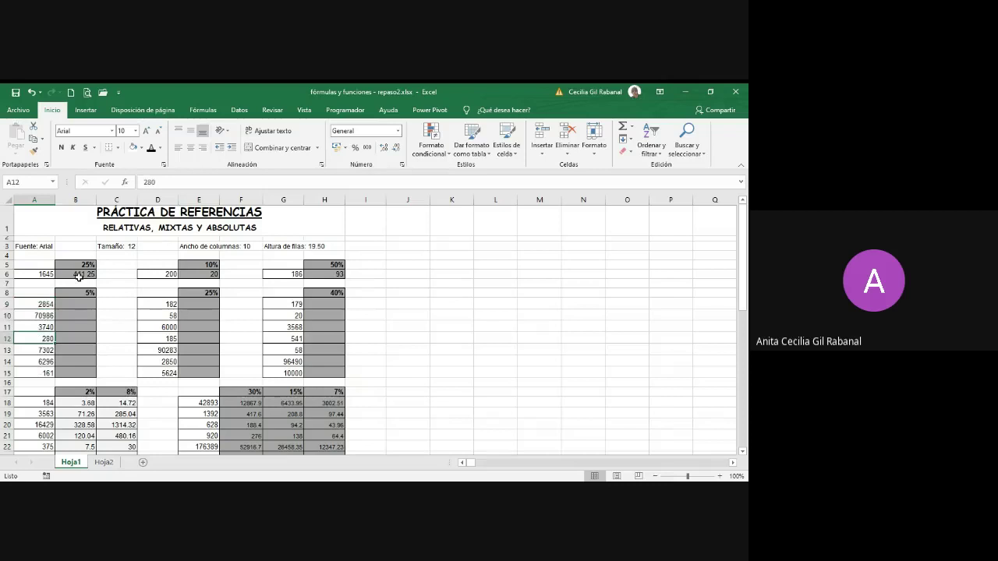
left_click(88, 295)
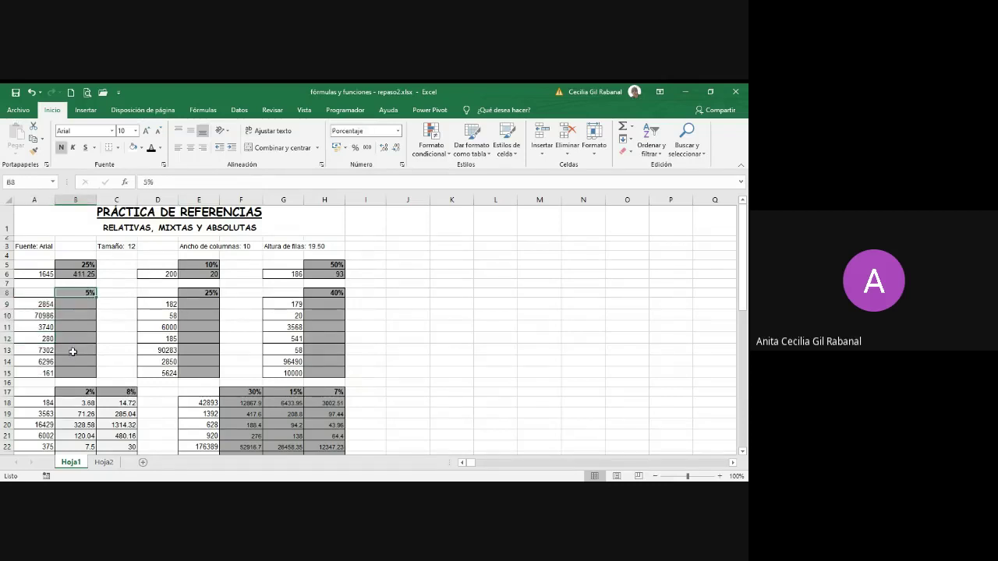
left_click(27, 326)
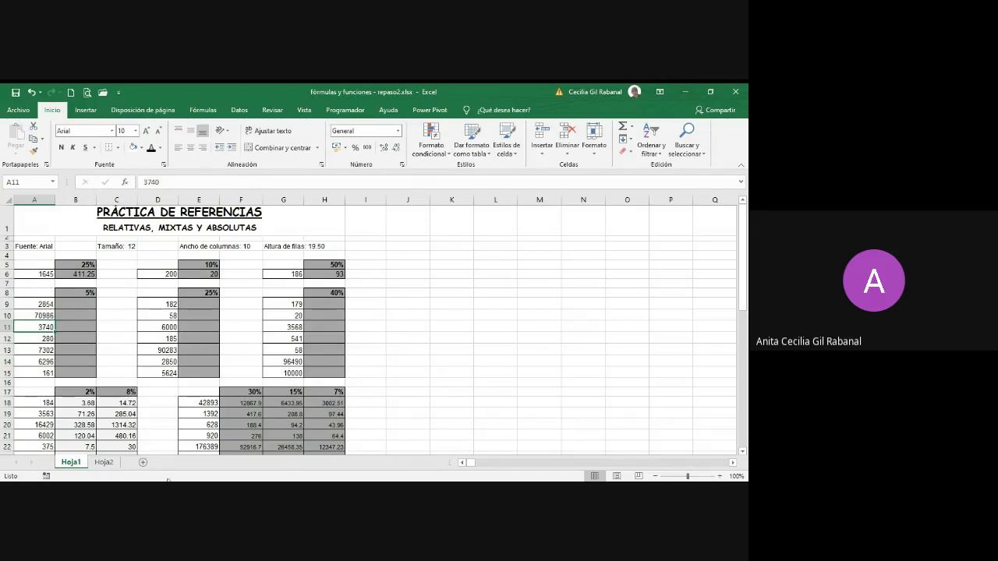
Enter the formula =A9*$B$8 in B9, with an absolute reference to the 5% cell.
left_click(77, 304)
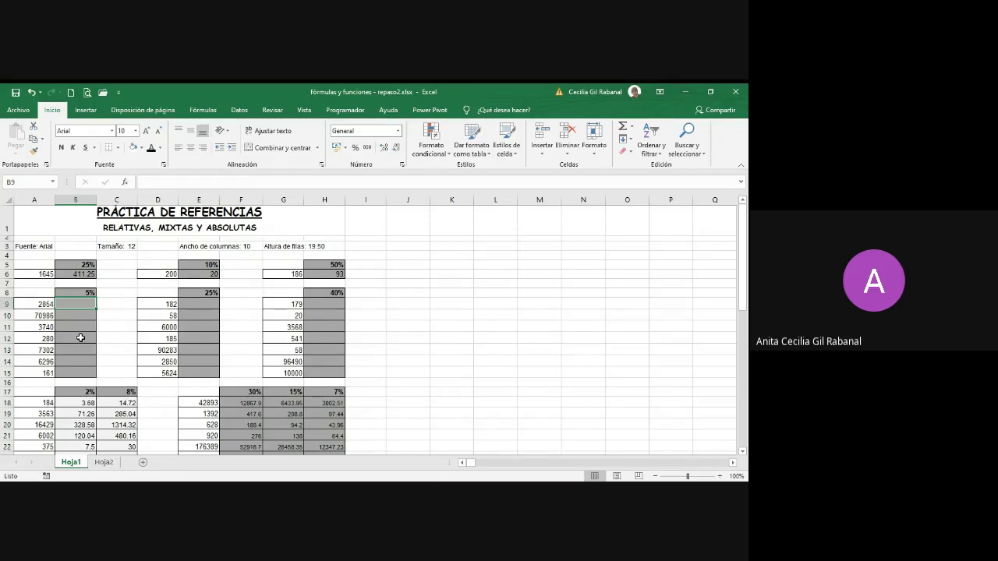
type("=")
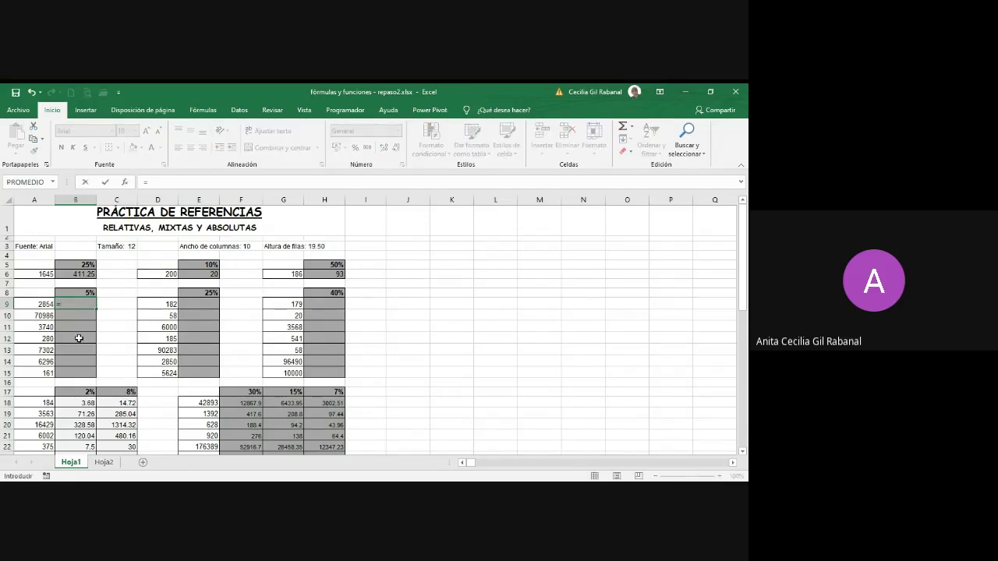
left_click(36, 308)
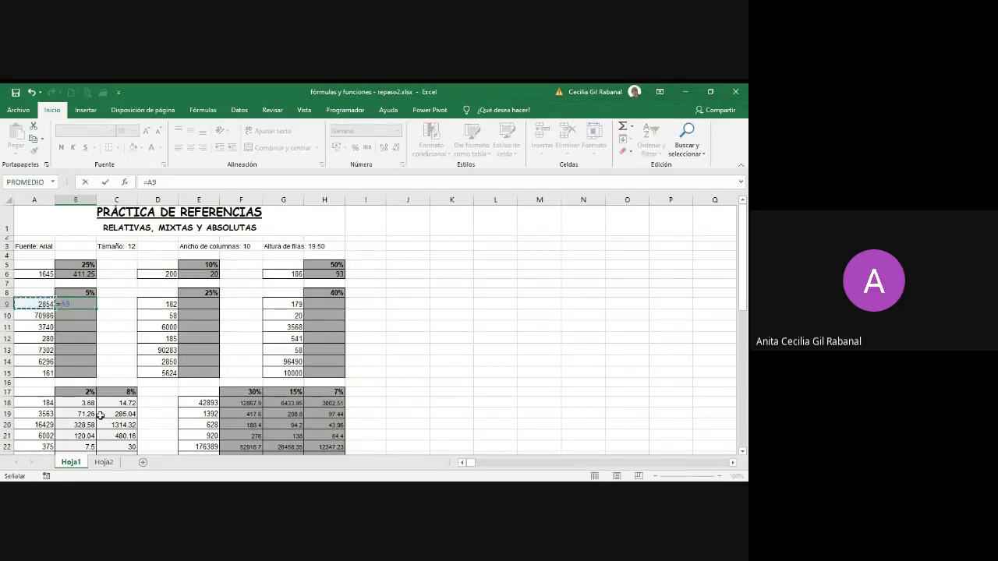
type("*")
left_click(85, 297)
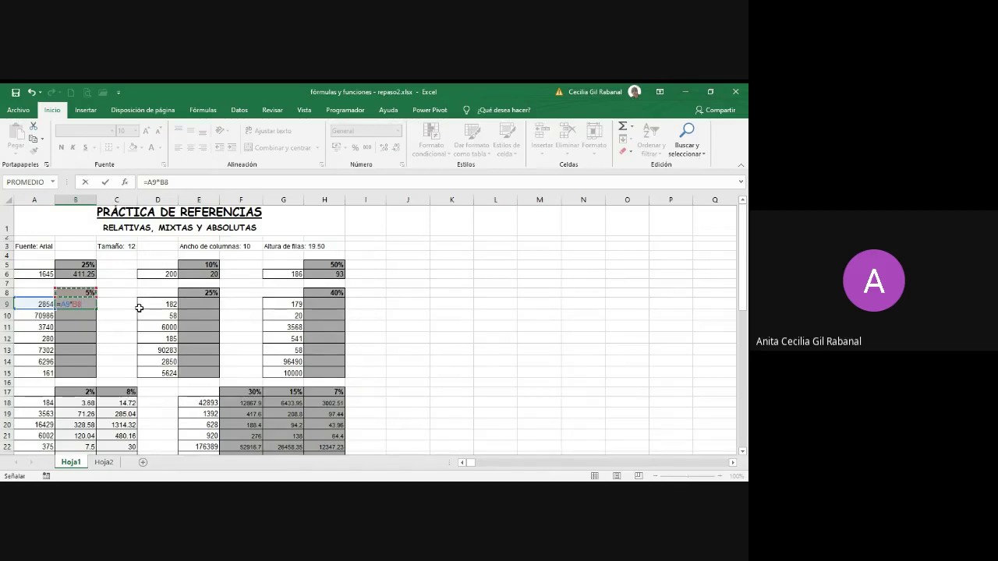
key("F4")
left_click(87, 305)
key("Return")
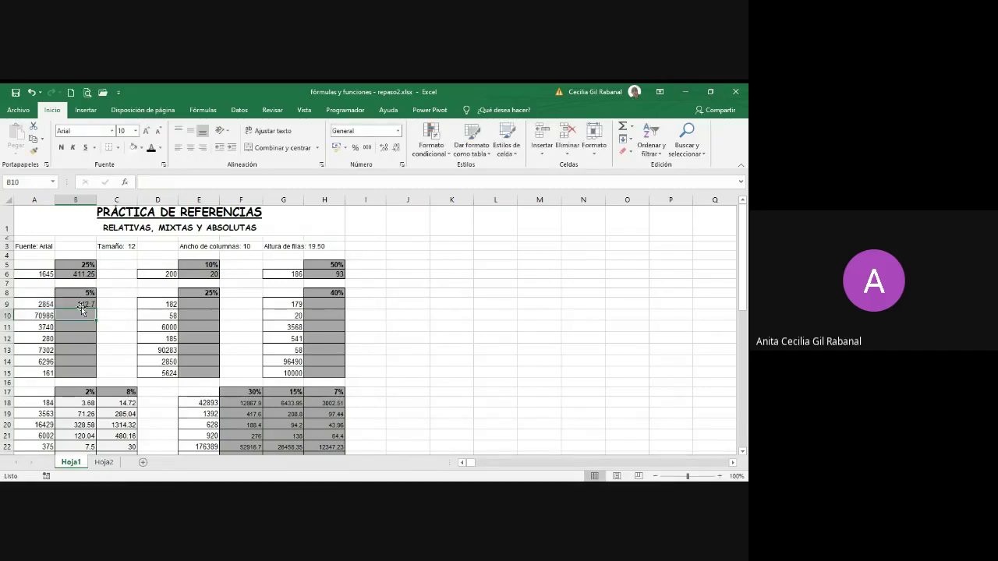
Fill the B9 formula down through B15 and check the cell references in B15.
left_click(92, 307)
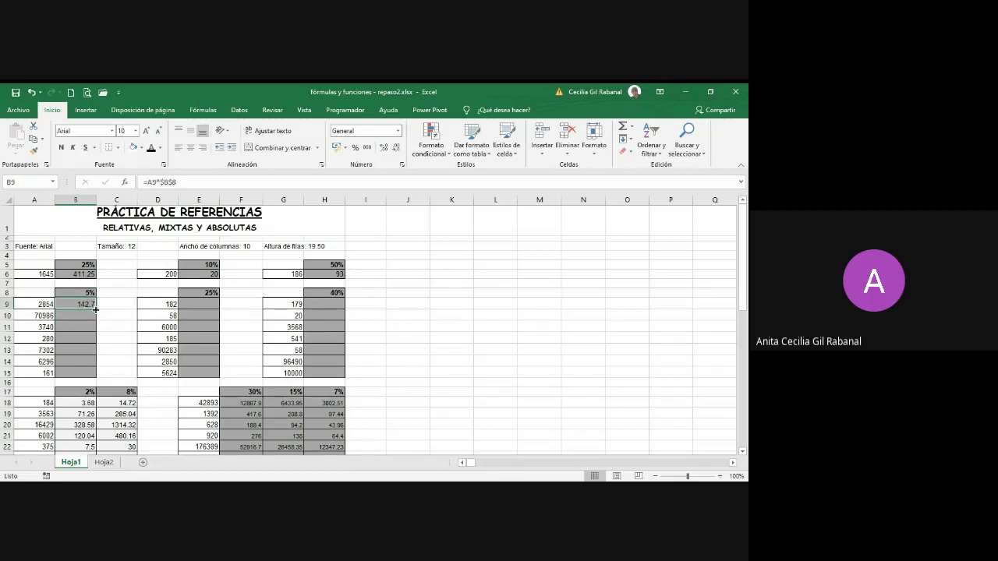
left_click_drag(95, 309, 90, 371)
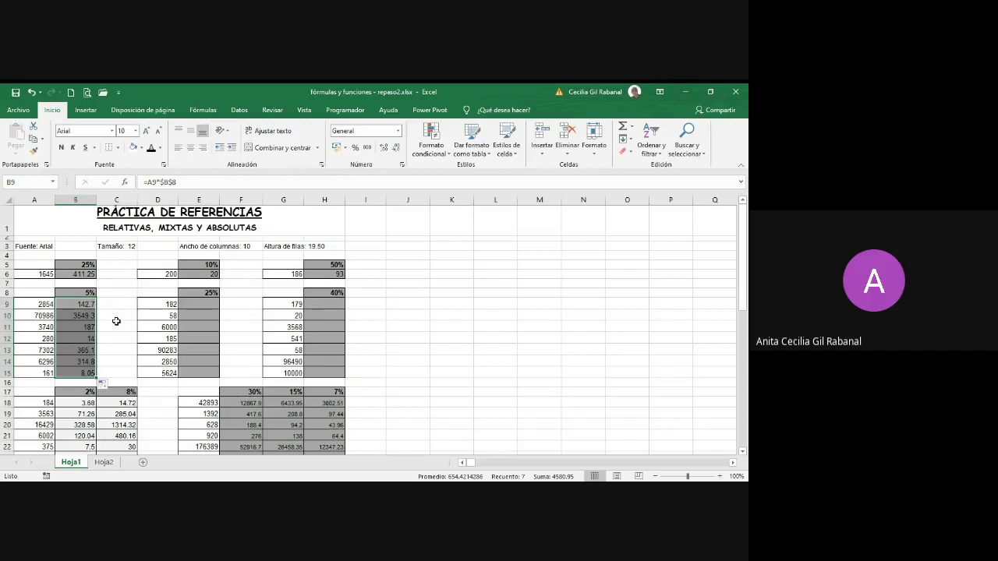
left_click(86, 373)
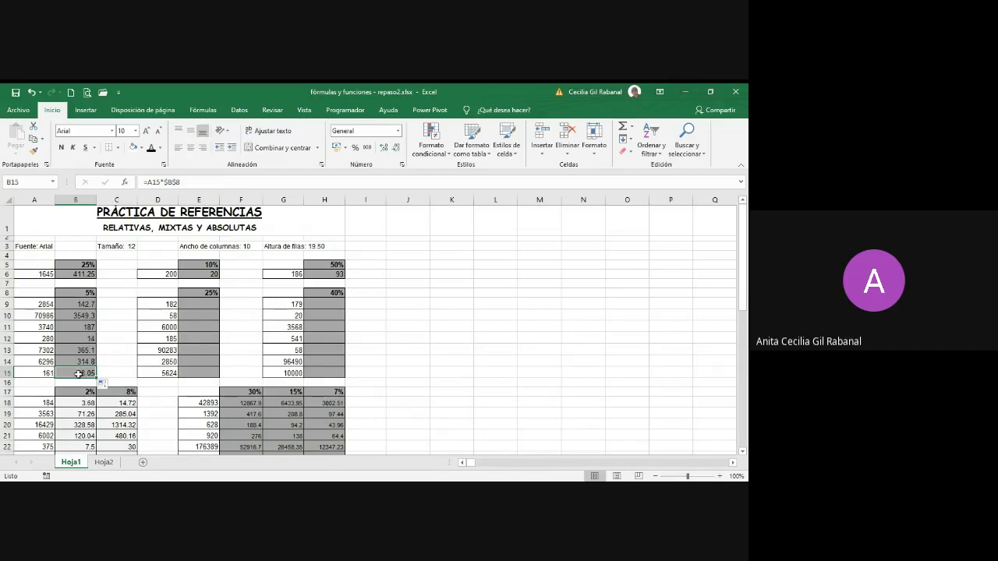
double_click(78, 373)
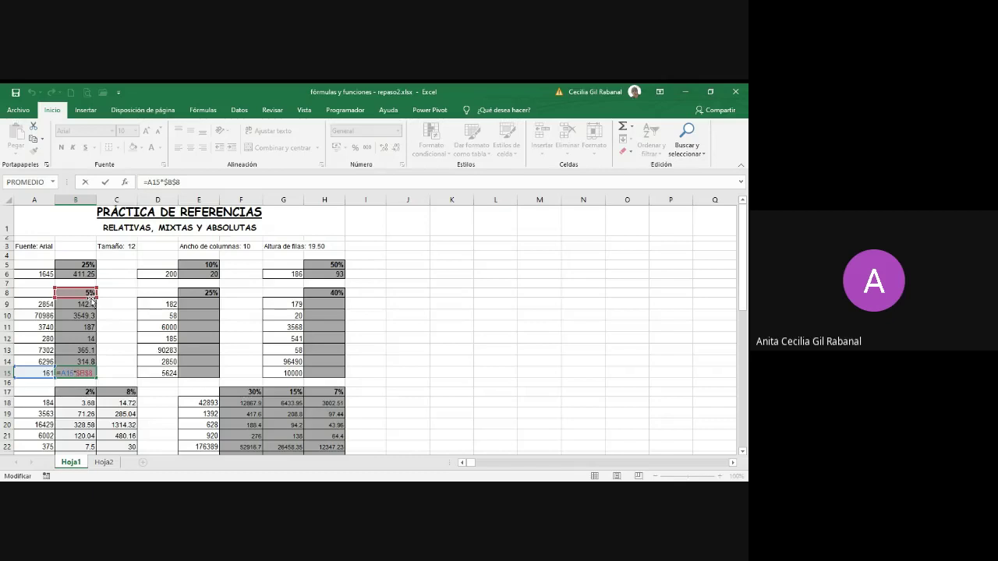
key("Return")
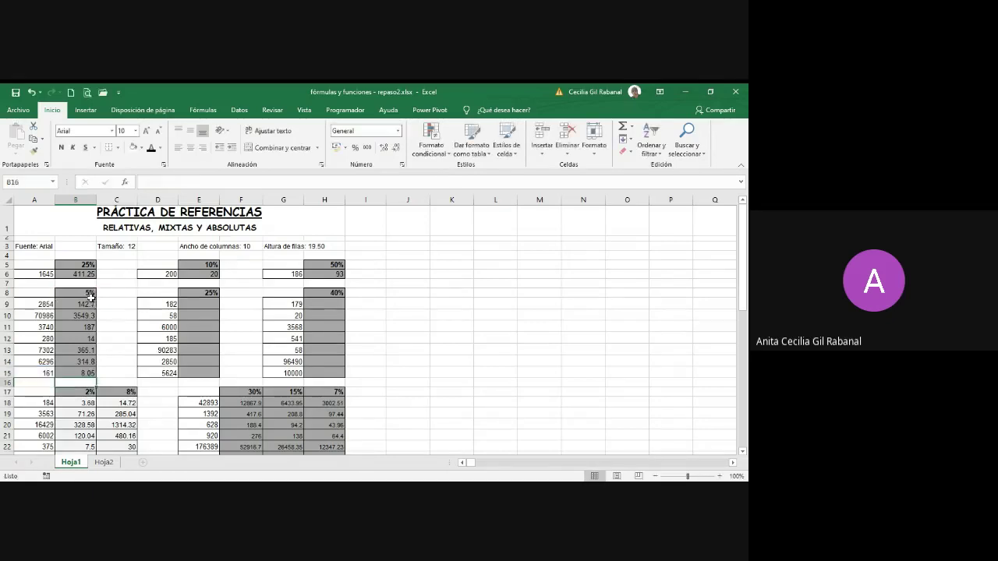
Enter the formula =D9*$E$8 in E9, with an absolute reference to the 25% cell.
left_click(204, 304)
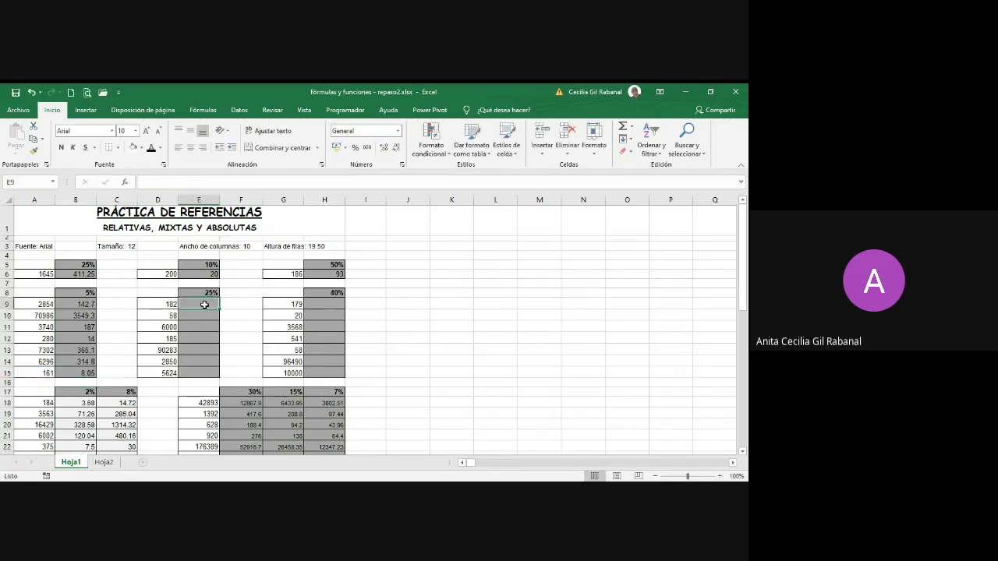
type("=")
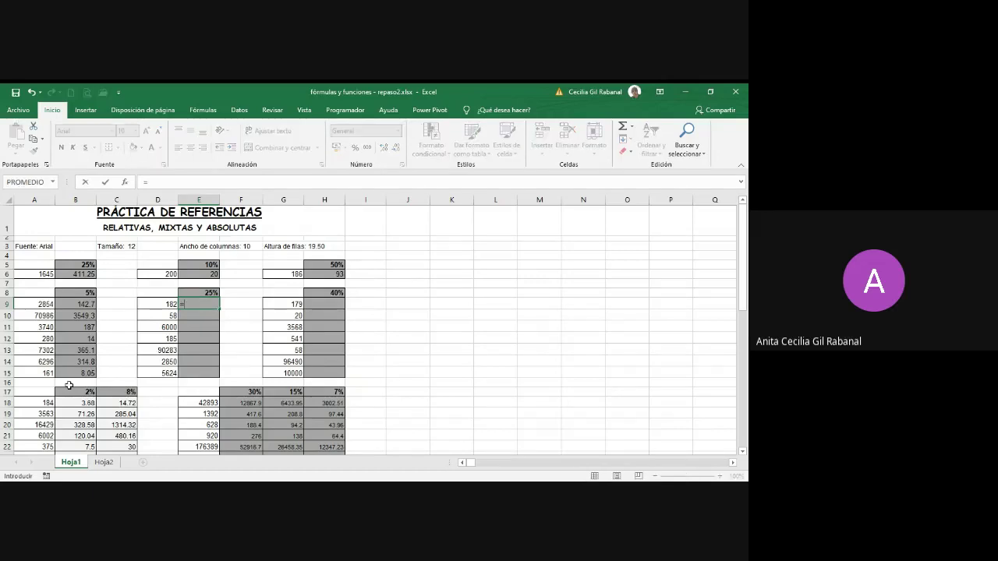
left_click(156, 305)
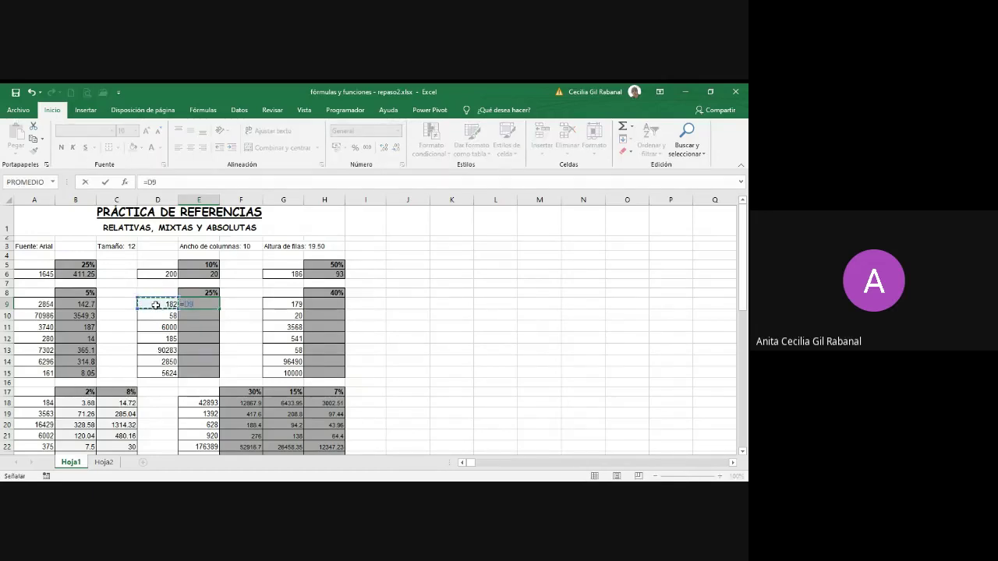
type("*")
left_click(187, 295)
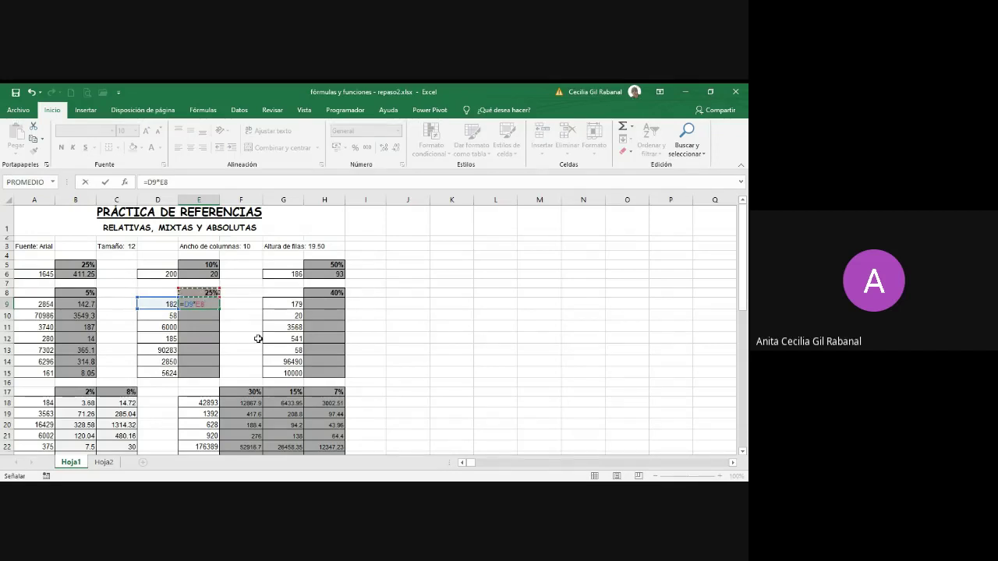
key("F4")
key("Return")
Fill the E9 formula down through E15 and check the cell references in E15.
left_click(209, 304)
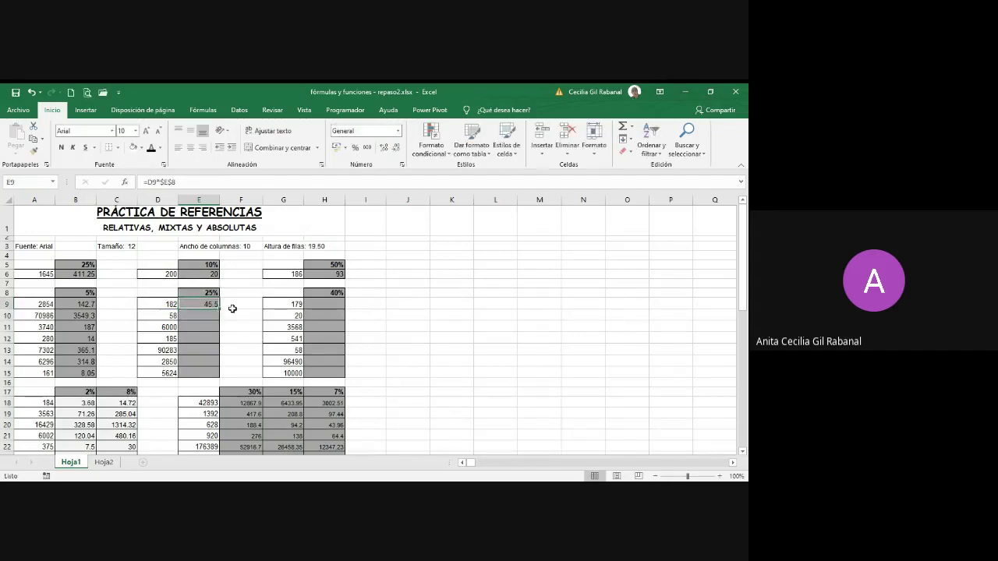
left_click_drag(222, 309, 216, 379)
left_click(209, 373)
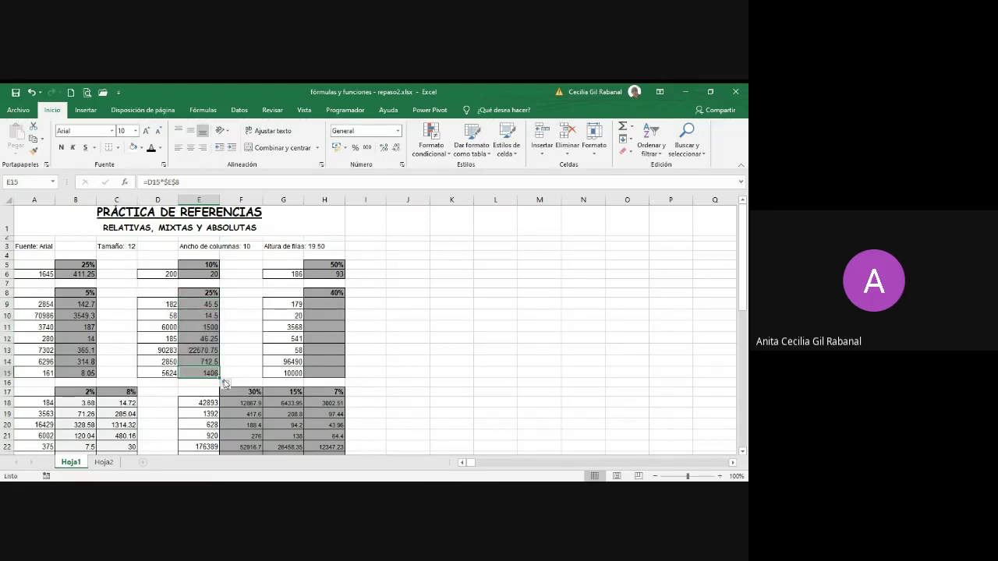
double_click(208, 373)
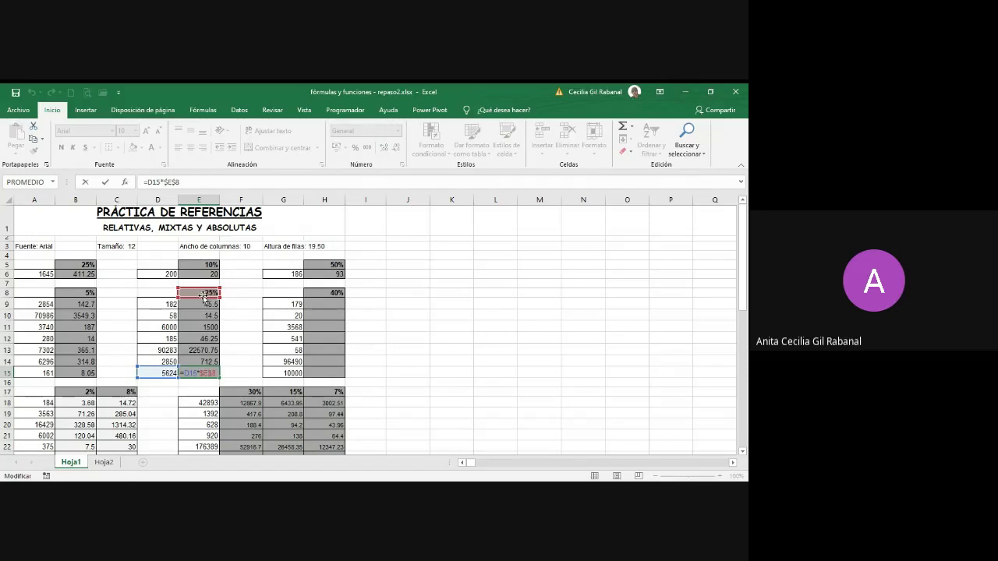
key("Return")
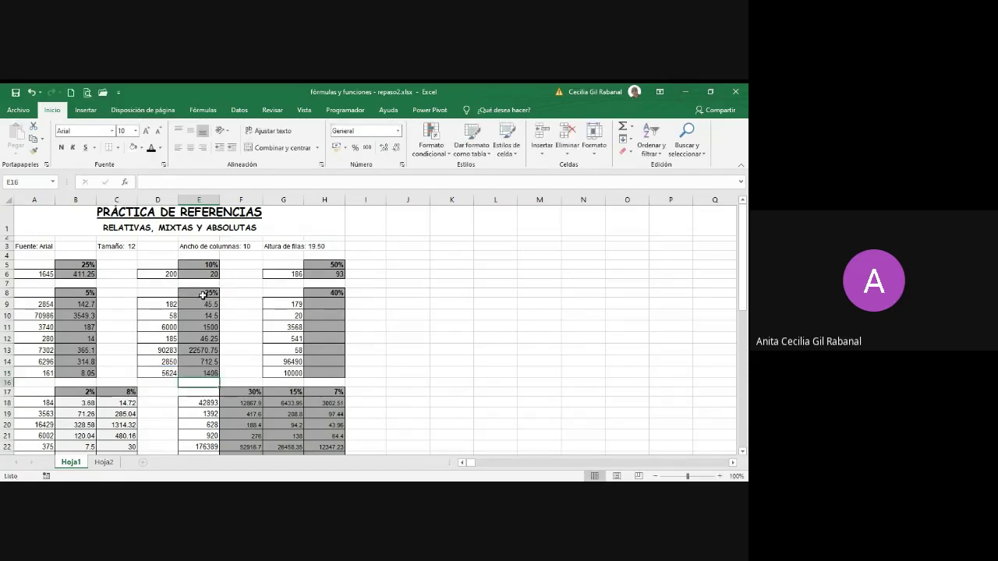
Enter the formula =G9*$H$8 in H9, with an absolute reference to the 40% cell, and fill it down through H15.
left_click(342, 306)
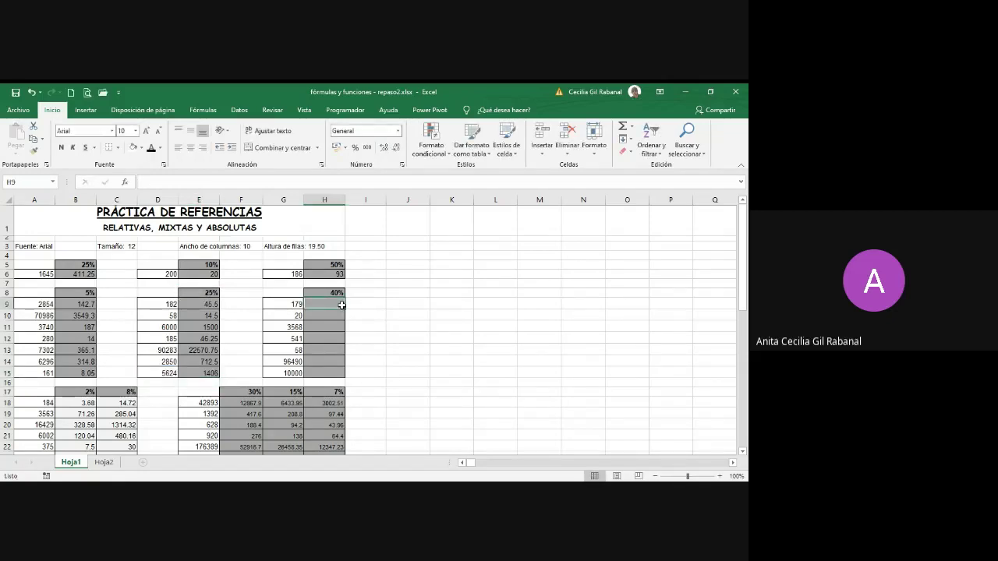
type("=")
left_click(286, 302)
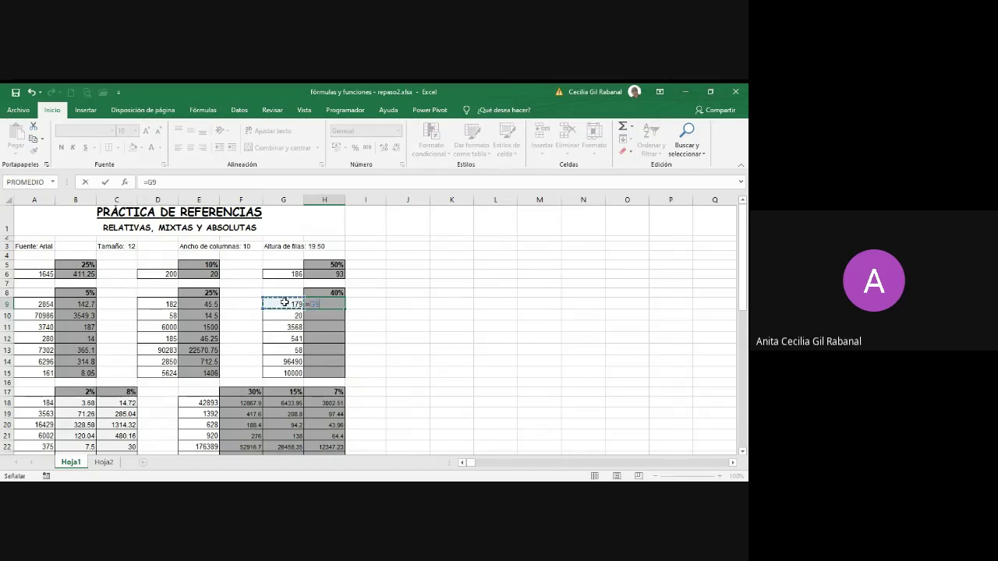
type("*")
left_click(337, 295)
key("F4")
key("Return")
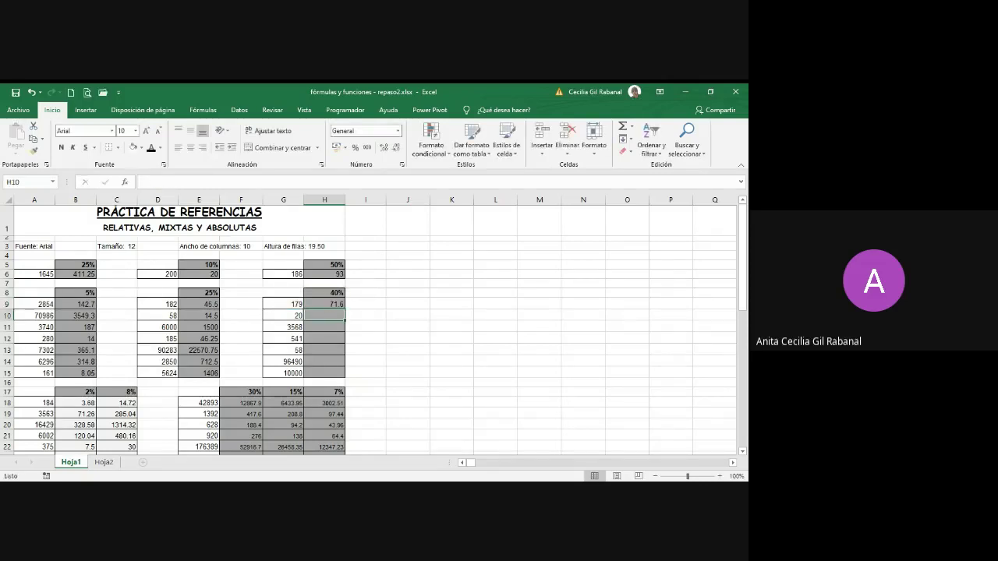
left_click(332, 305)
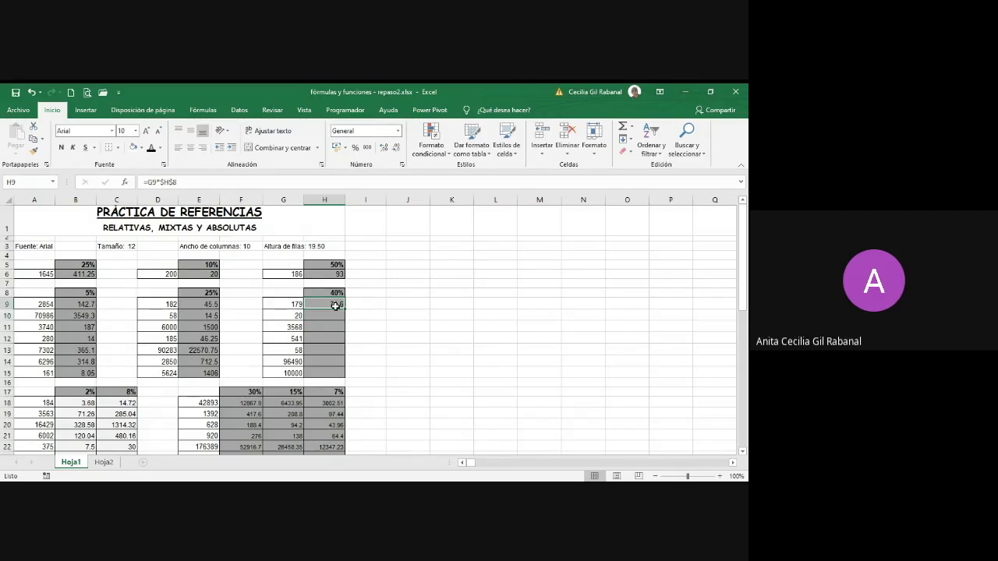
left_click_drag(343, 308, 346, 374)
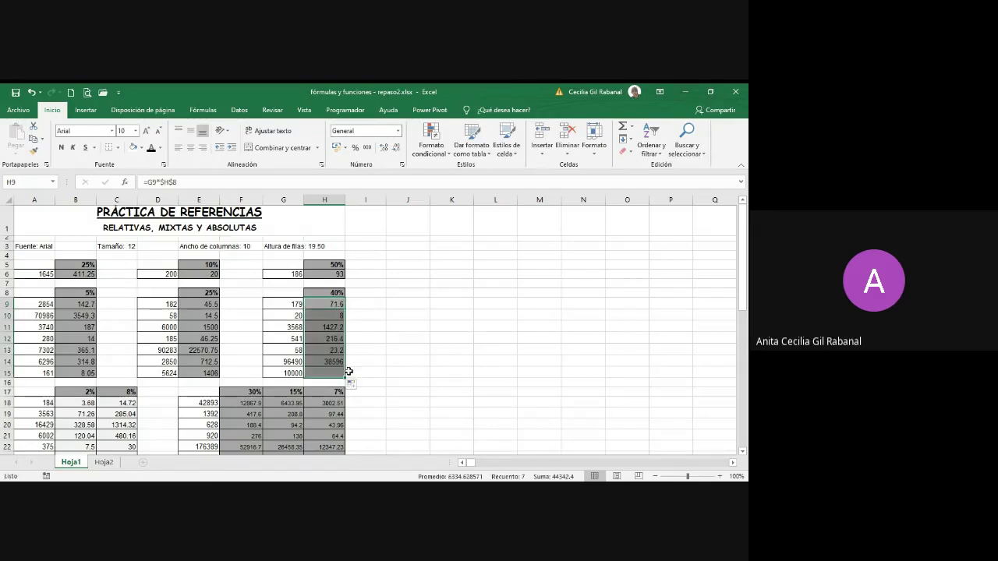
Copy the 40% table G8:H15 to J8:K15 and clear the results in K9:K15.
left_click_drag(289, 293, 329, 373)
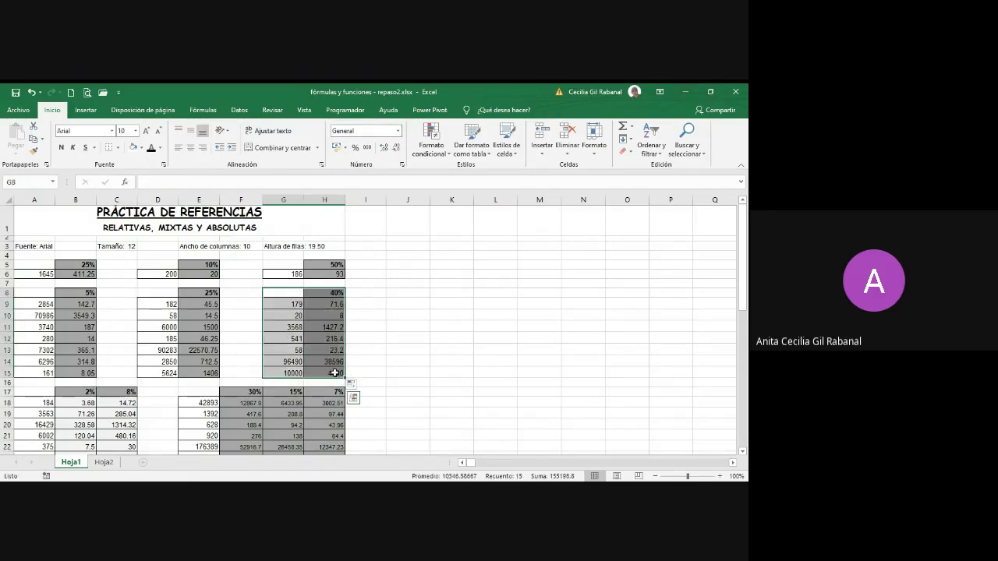
left_click_drag(291, 294, 465, 373)
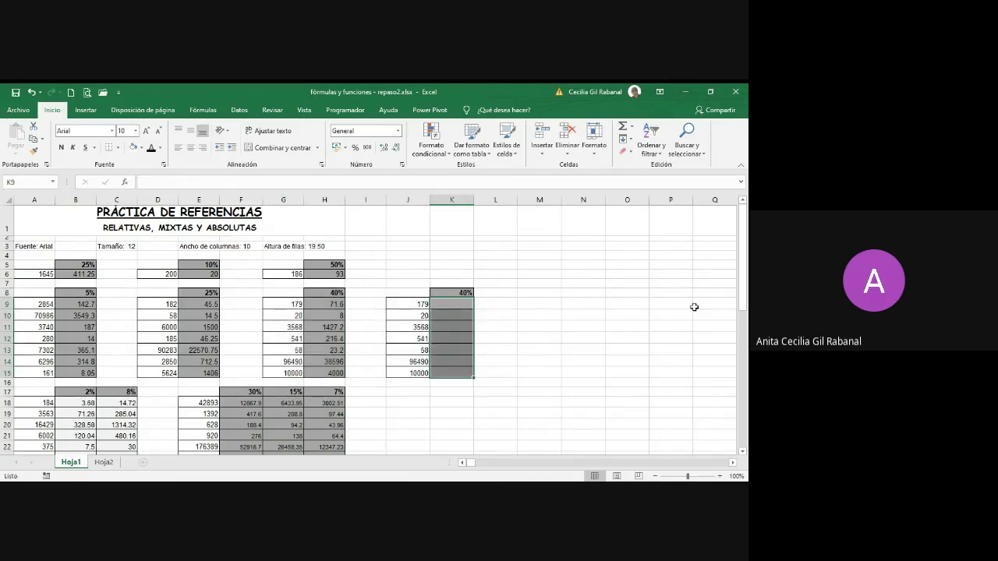
key("Delete")
Enter the formula =J9*K8 in K9, using only relative references.
left_click(456, 301)
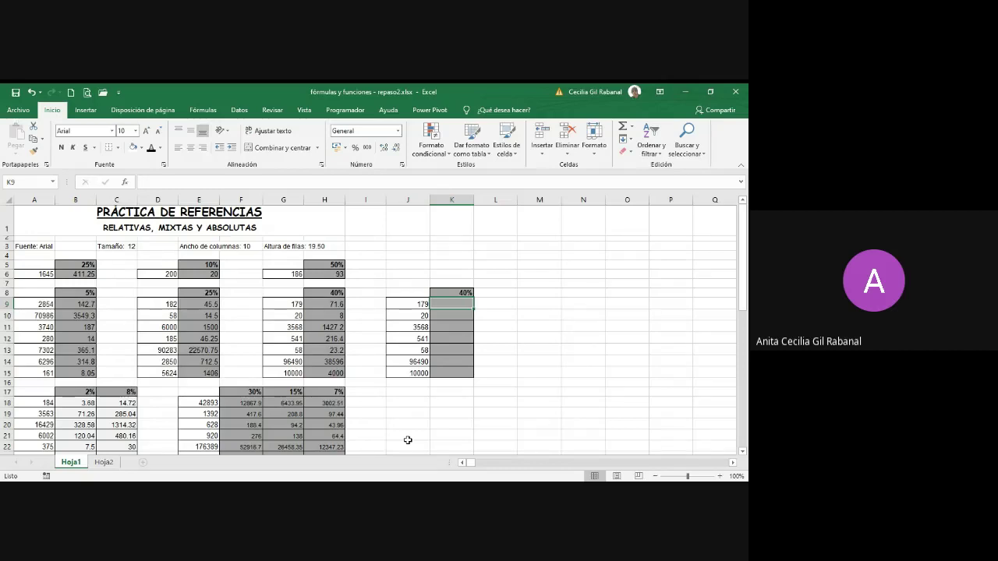
type("=")
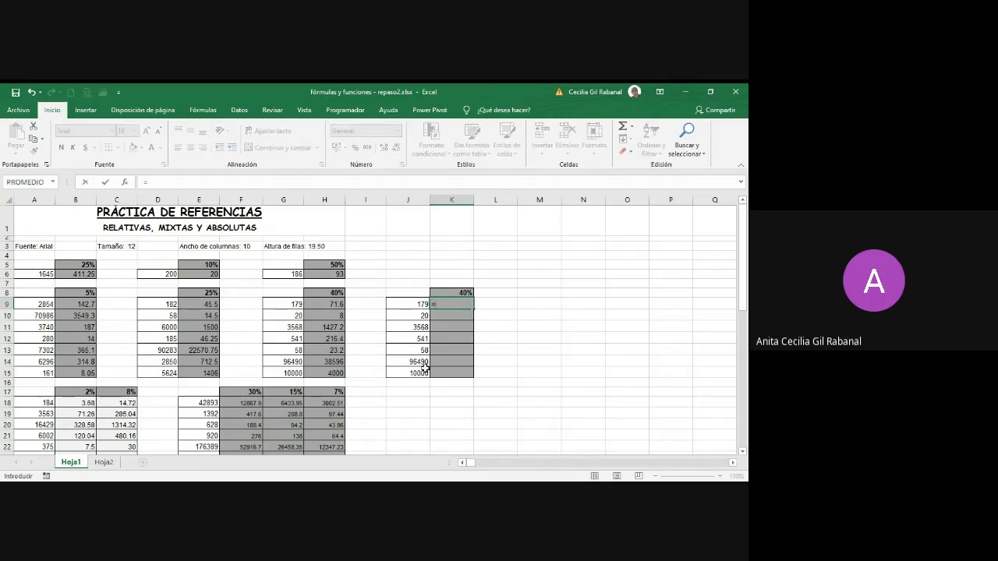
left_click(406, 303)
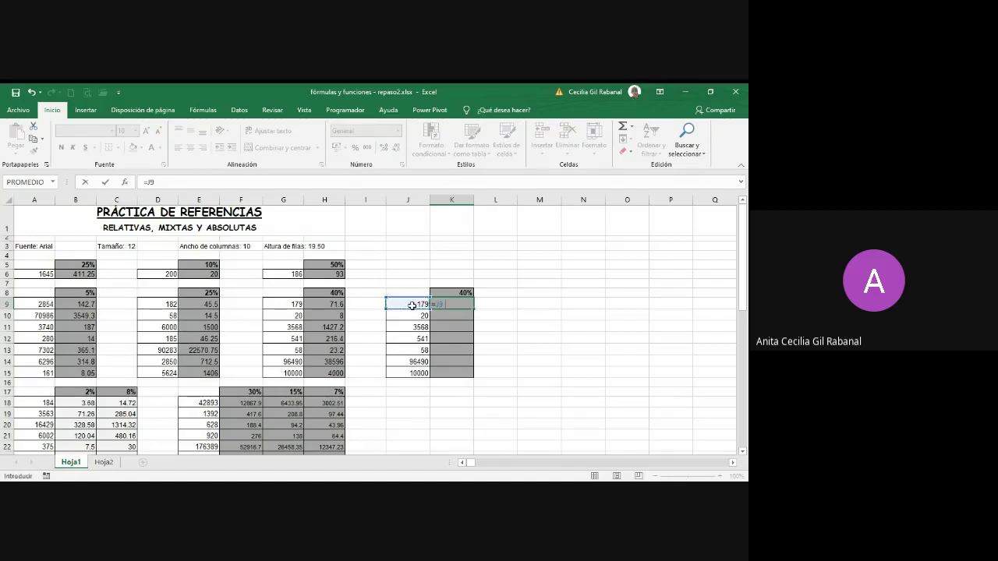
type("*")
left_click(463, 292)
key("Return")
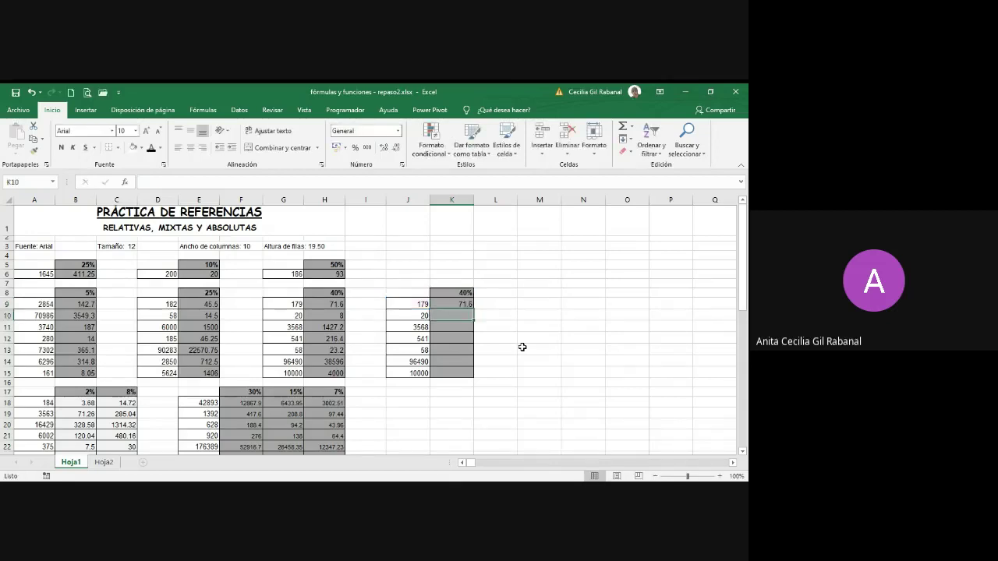
Fill the K9 formula down through K15 and check the cell references in K14 and K15.
left_click(466, 303)
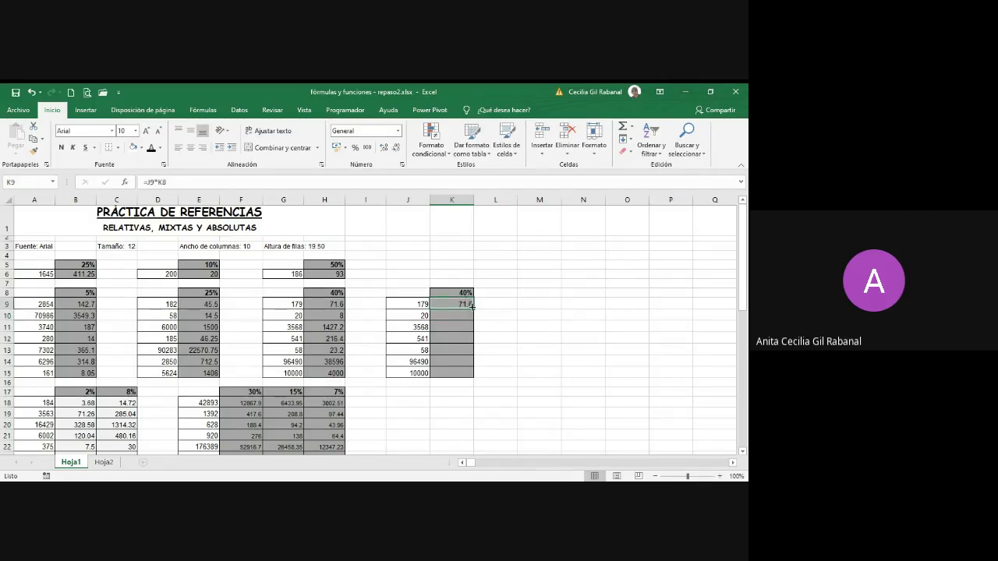
left_click_drag(474, 308, 474, 379)
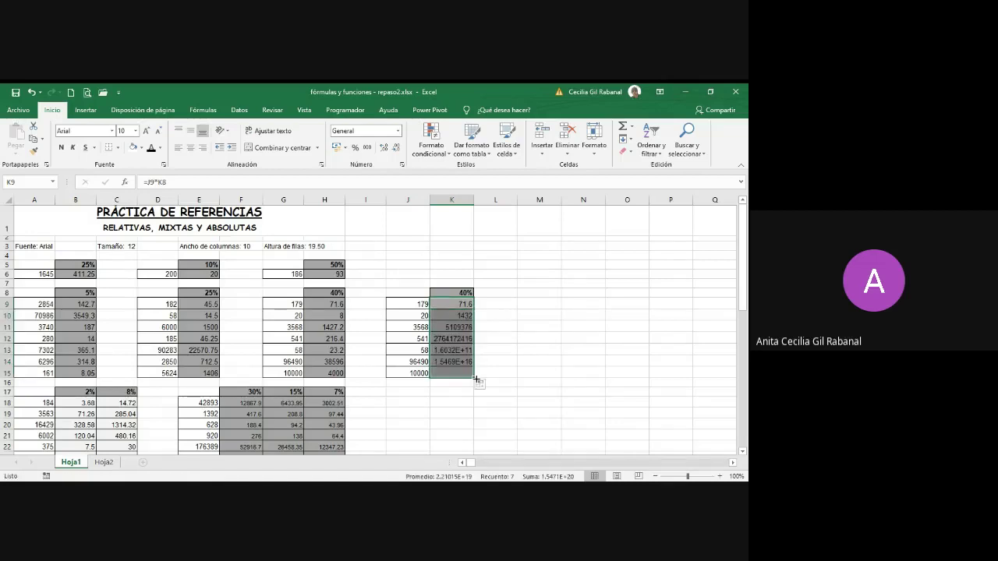
left_click(451, 304)
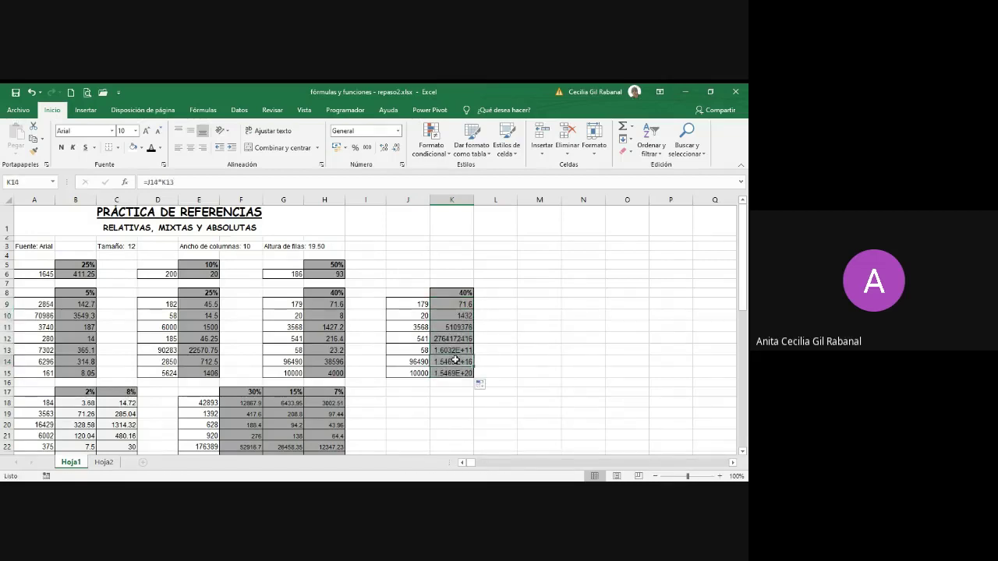
left_click(457, 375)
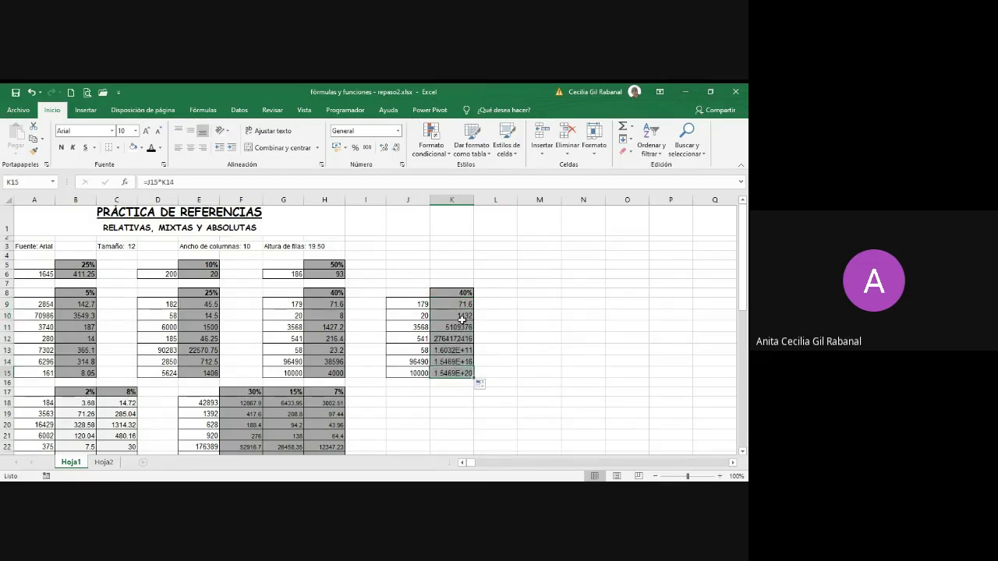
double_click(462, 361)
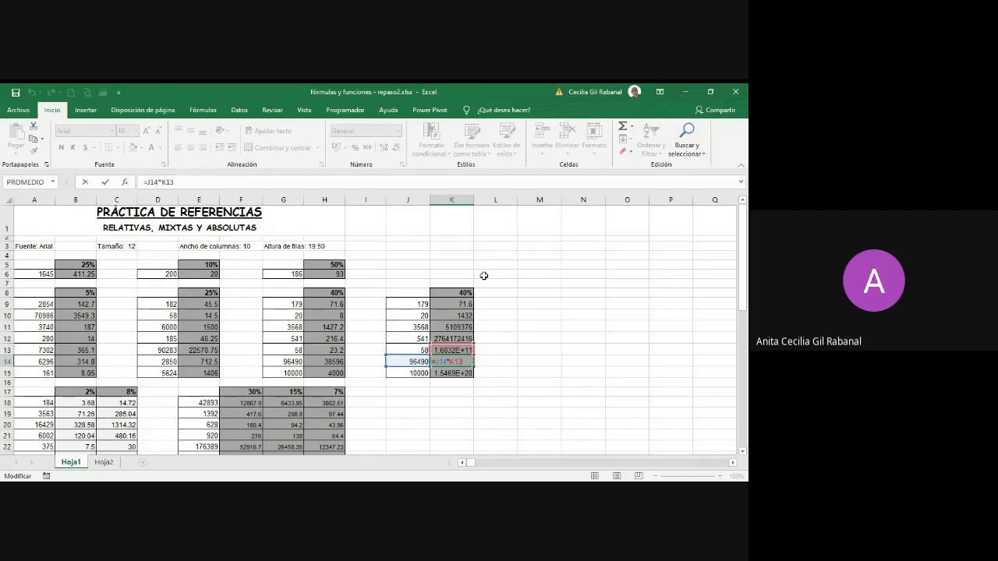
key("Return")
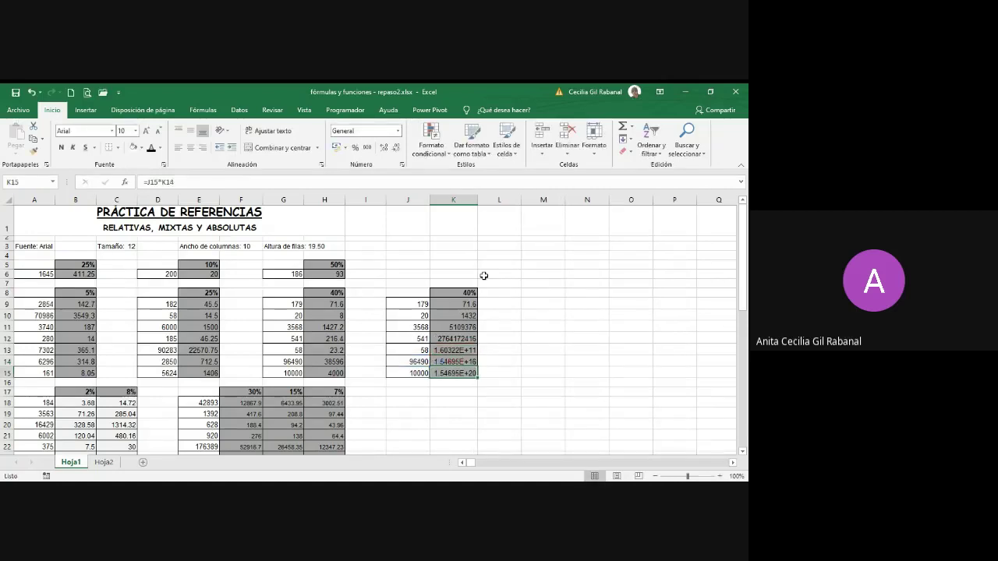
Remove the copied 40% table and its formatting from J6:K16.
left_click_drag(414, 277, 472, 382)
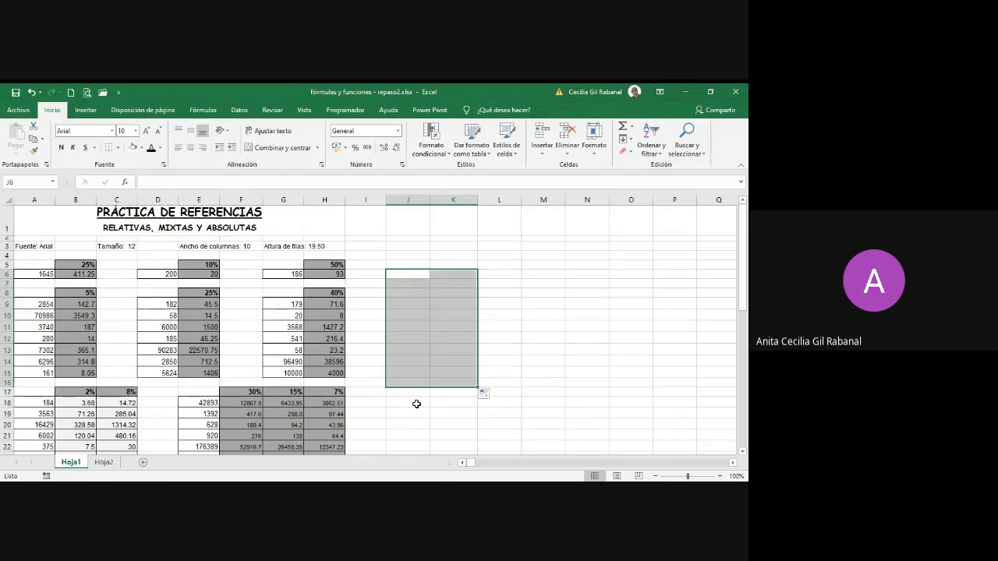
left_click(392, 403)
Copy the two percentage tables in A17:H25 to the range starting at J17.
scroll(259, 391, "down", 1)
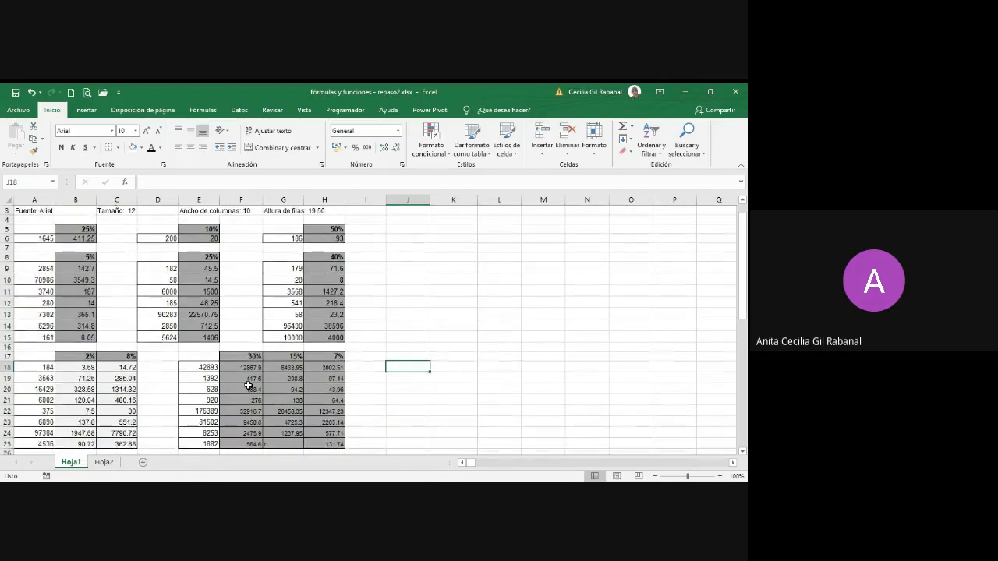
scroll(142, 317, "down", 1)
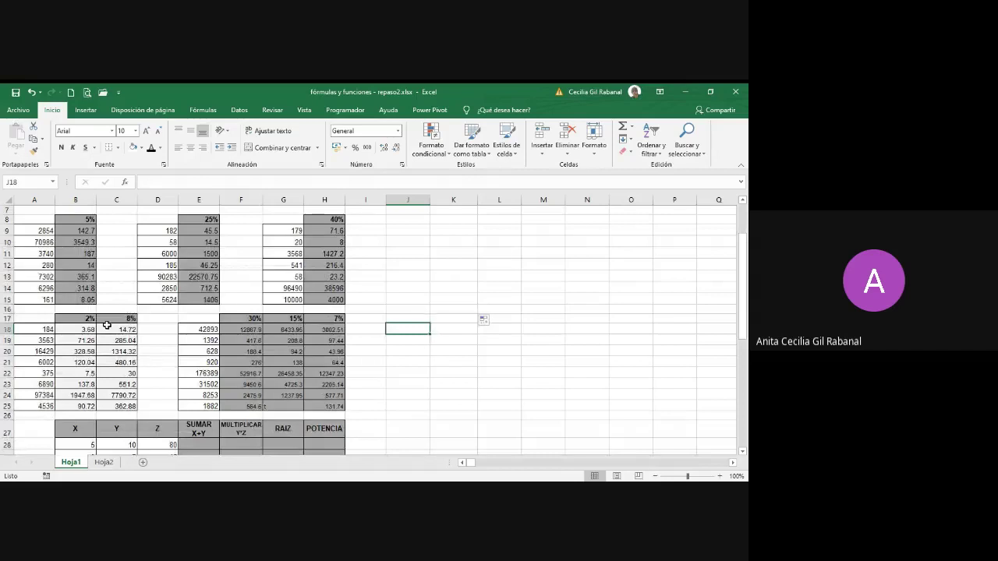
left_click_drag(44, 315, 327, 406)
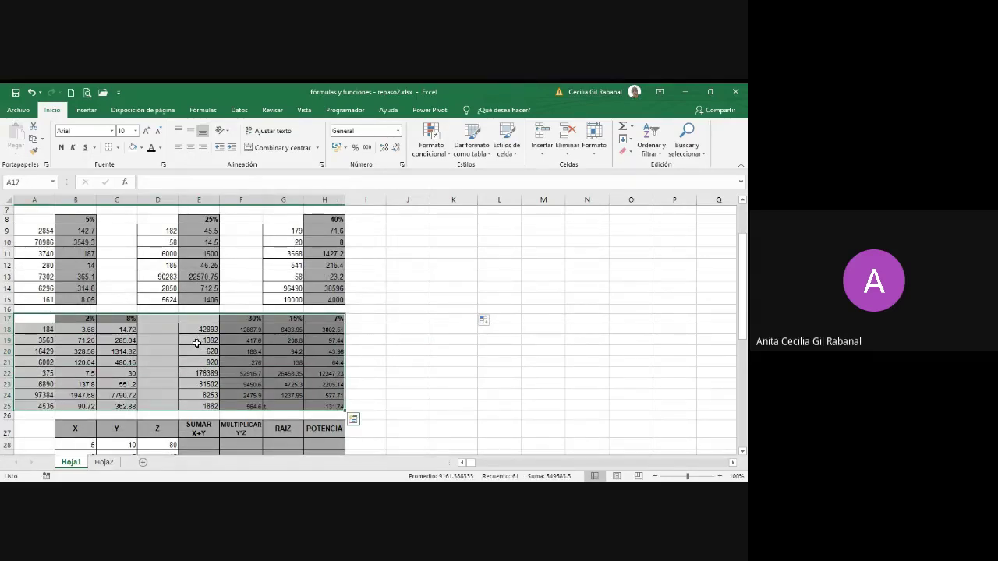
left_click_drag(46, 316, 427, 321)
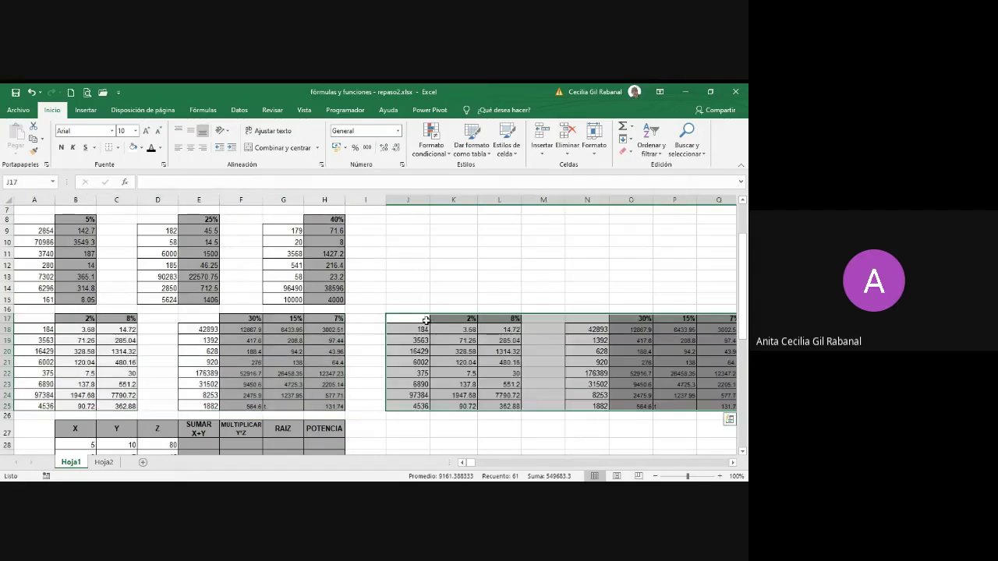
Clear the results in B18:C25 and F18:H25 of the original tables.
left_click_drag(86, 329, 126, 406)
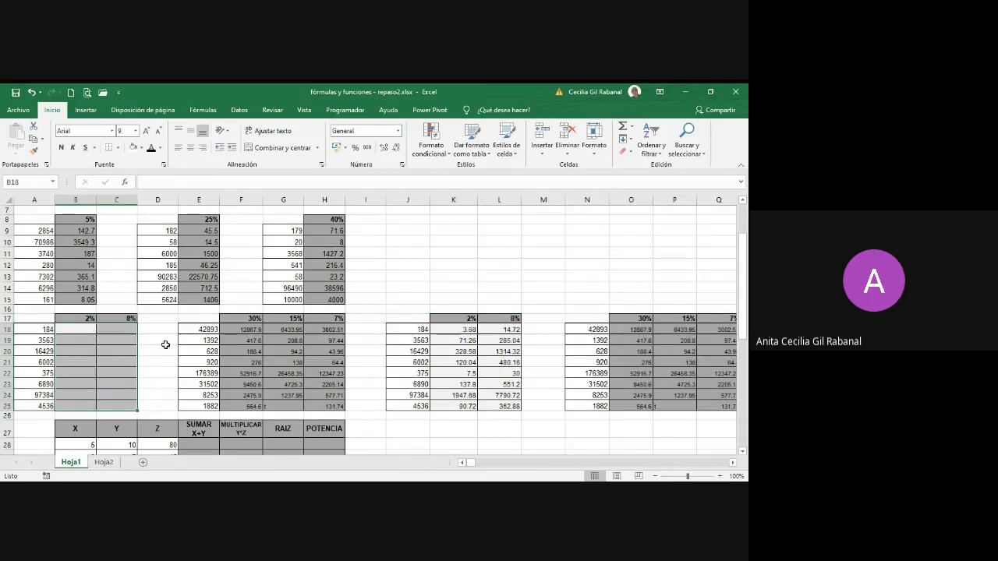
key("Delete")
left_click_drag(241, 328, 343, 408)
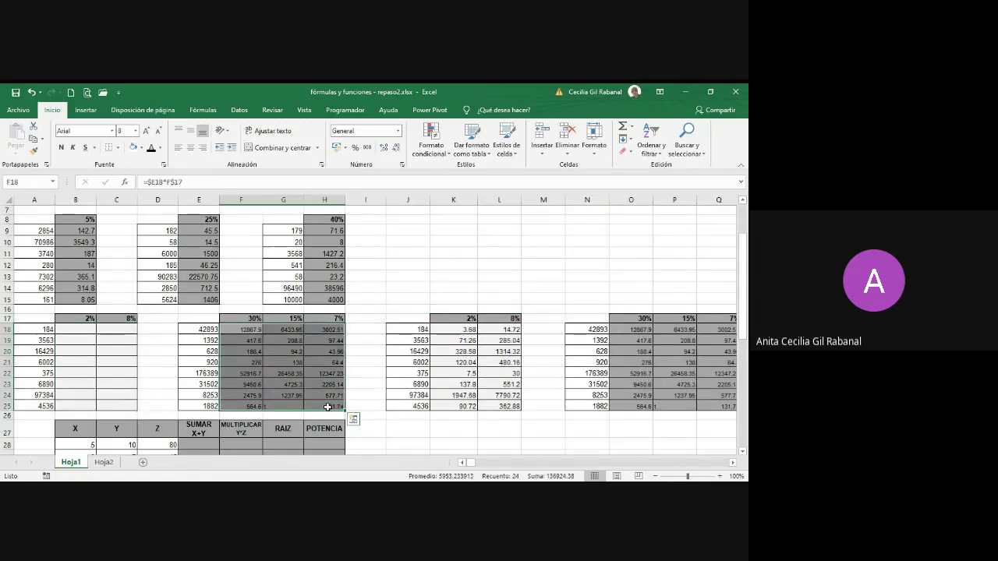
key("Delete")
Enter the formula =$A18*B$17 in B18, using mixed references to the value's column and the percentage row.
left_click(77, 329)
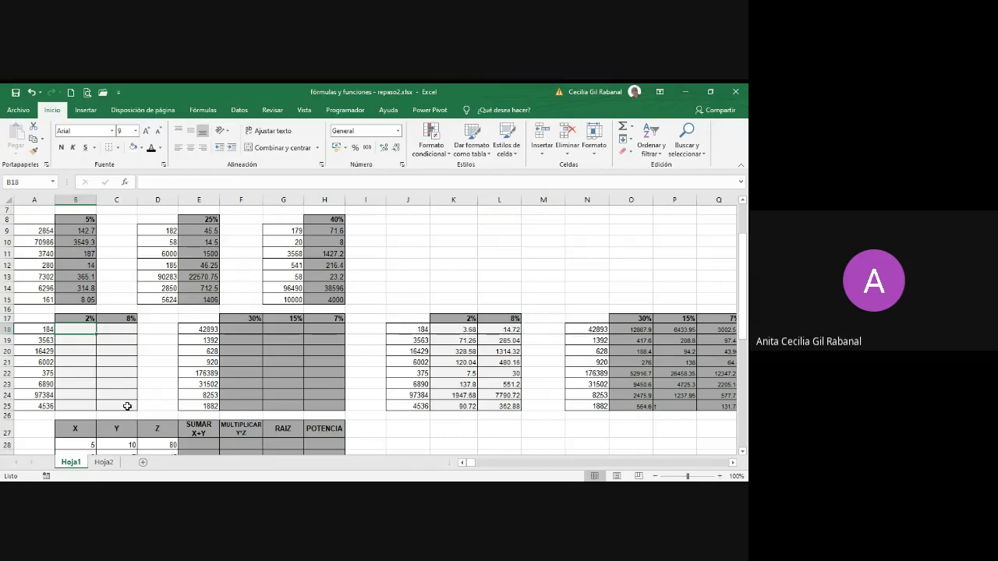
type("=")
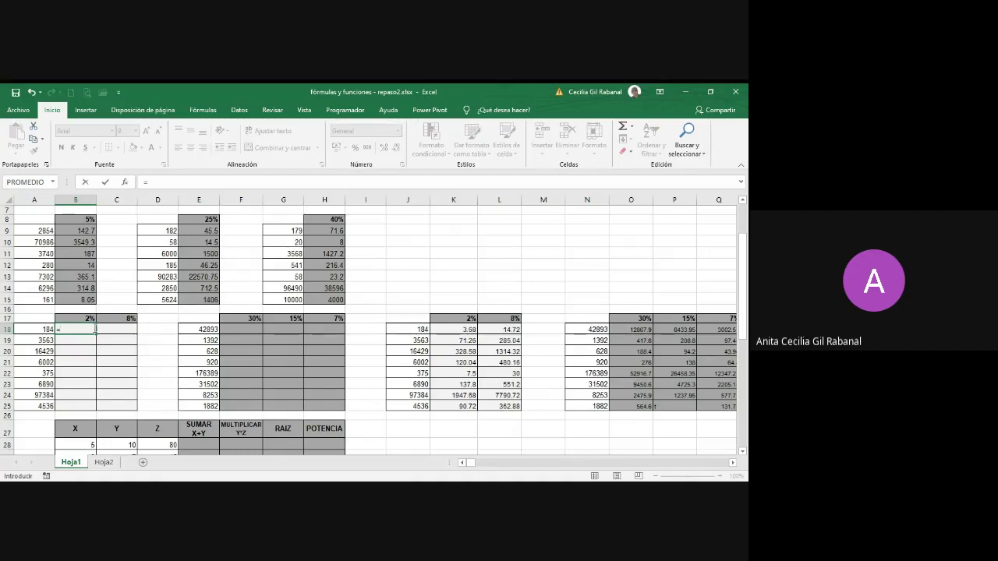
left_click(40, 329)
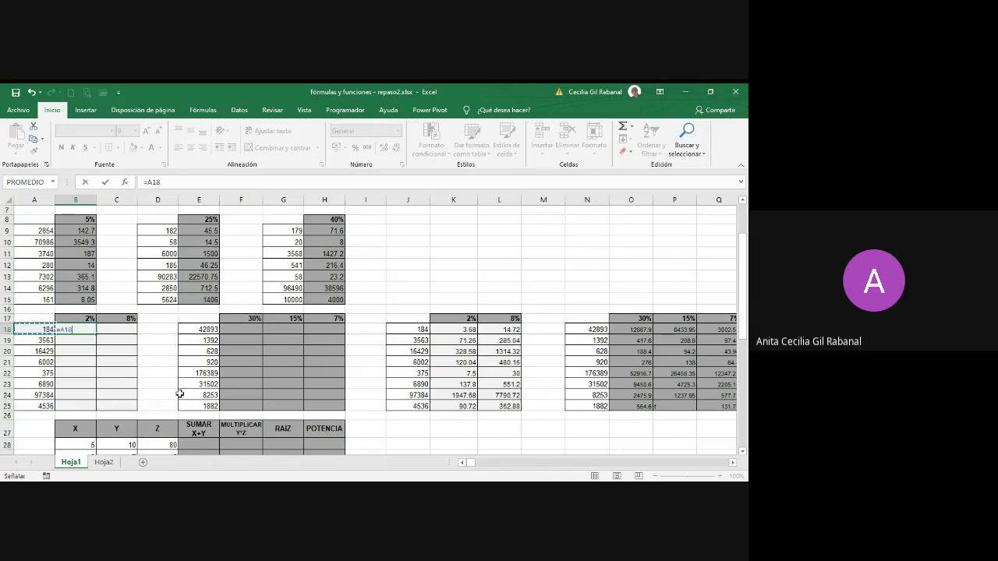
key("F4")
key("F4")
key("F4")
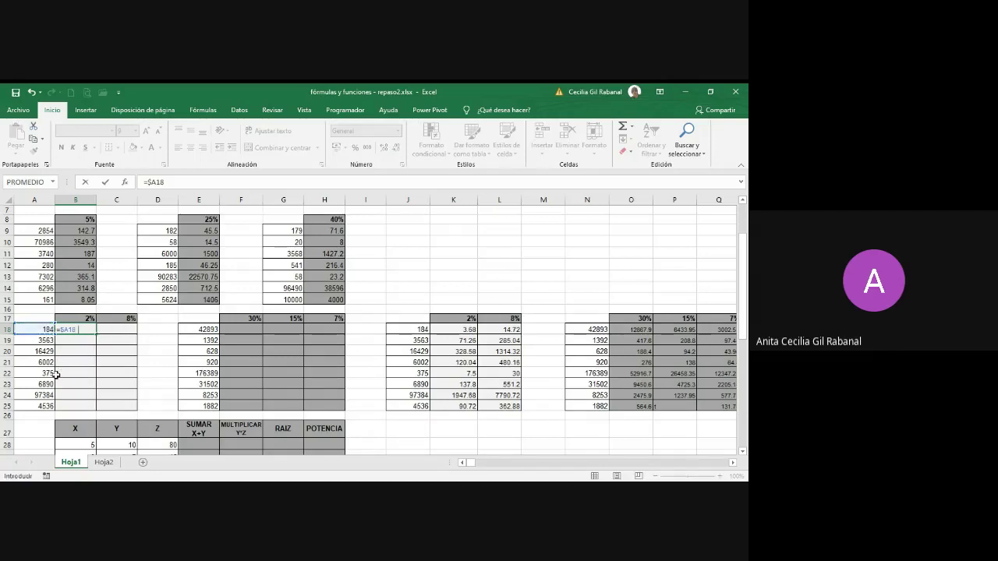
left_click(86, 318)
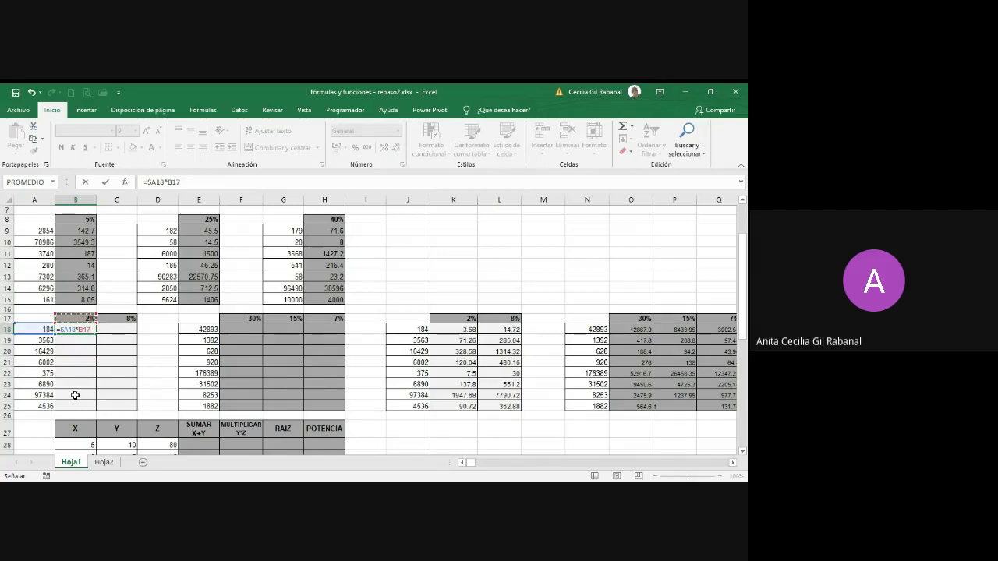
key("F4")
key("F4")
key("Return")
Fill the B18 formula across to C18 and down through row 25, and check the cell references in C22.
left_click(87, 329)
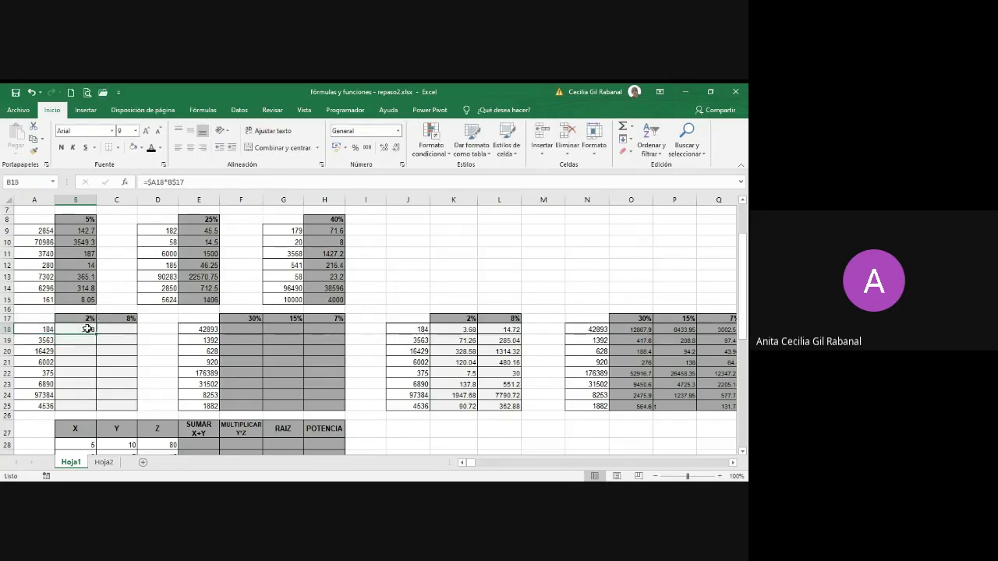
left_click_drag(97, 334, 134, 329)
double_click(136, 335)
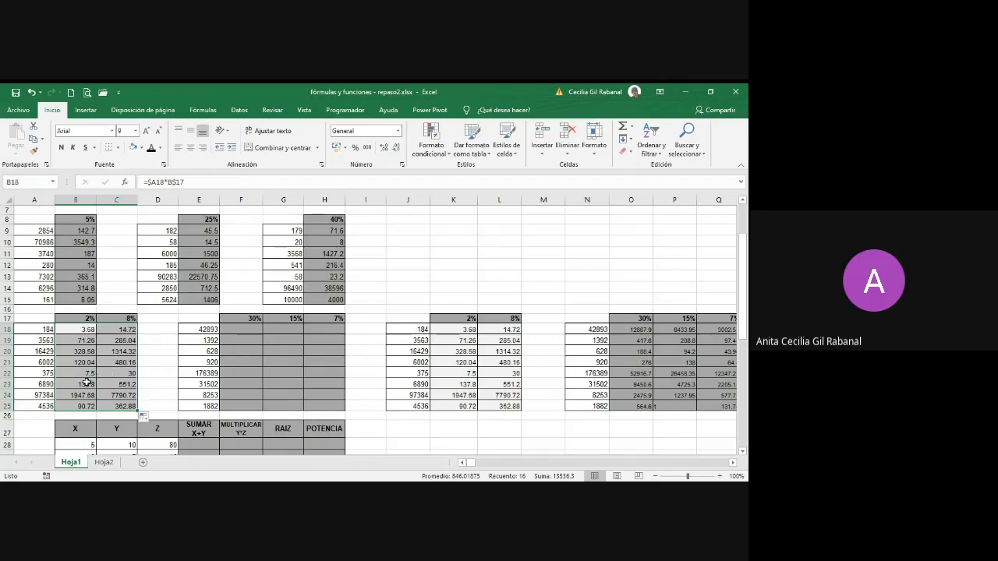
left_click(126, 374)
double_click(126, 373)
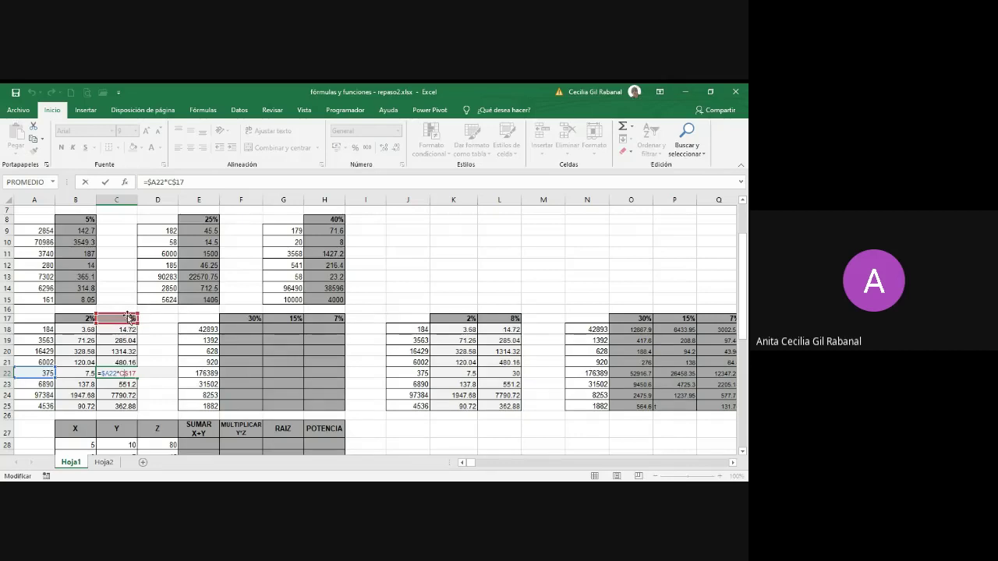
key("Return")
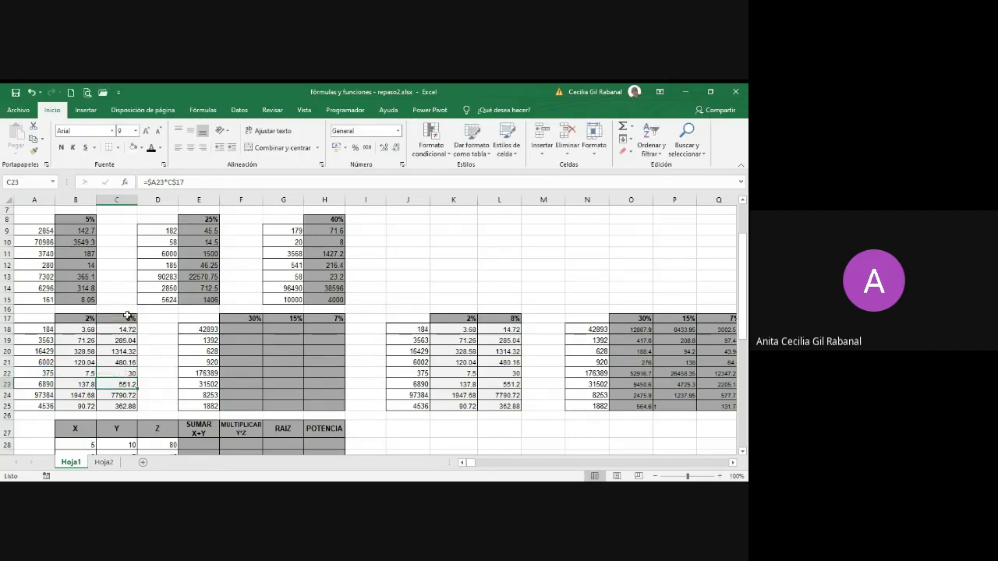
Enter the formula =$E18*F$17 in F18, using mixed references to the value's column and the percentage row.
left_click(251, 330)
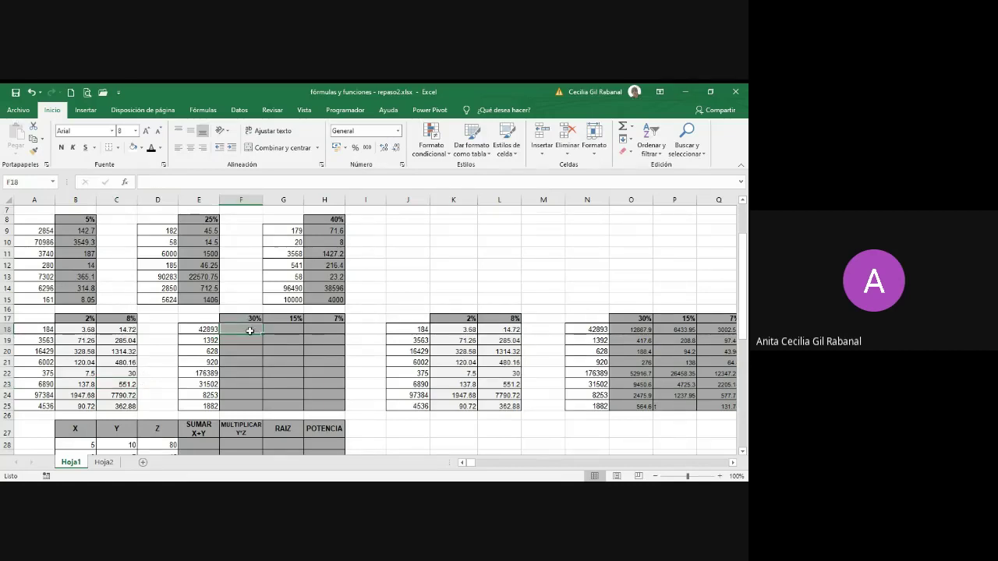
type("=")
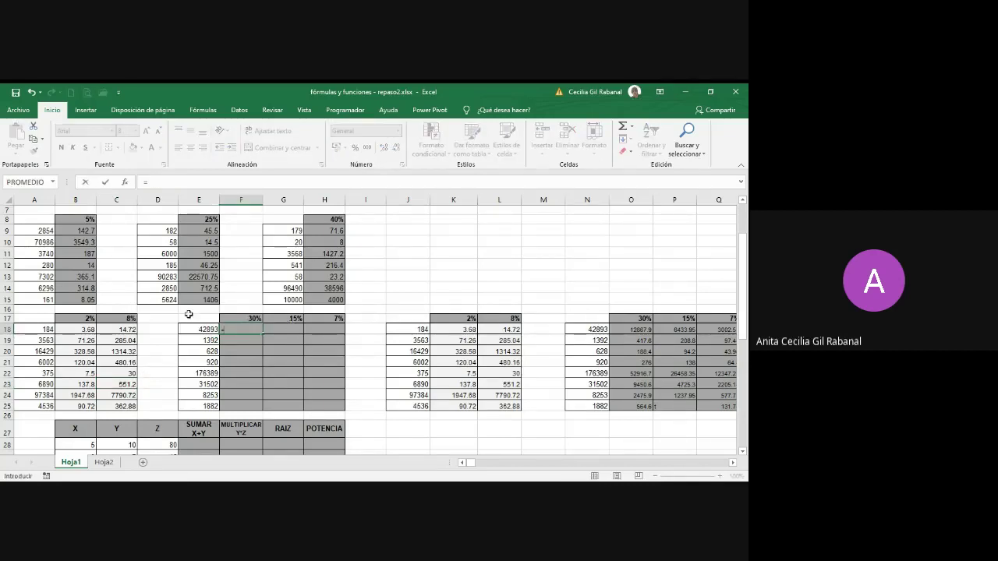
left_click(196, 331)
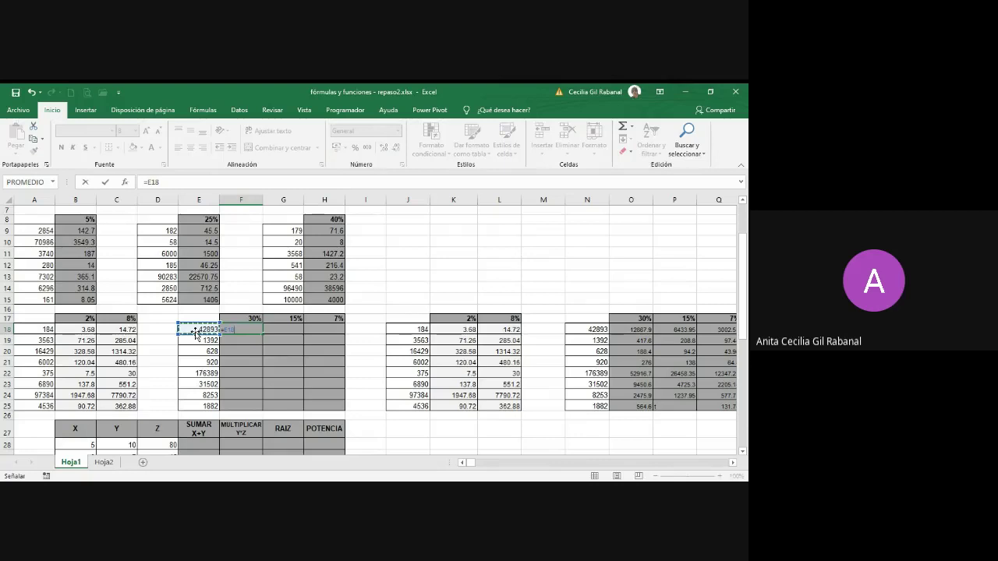
key("F4")
key("F4")
key("F4")
type("*")
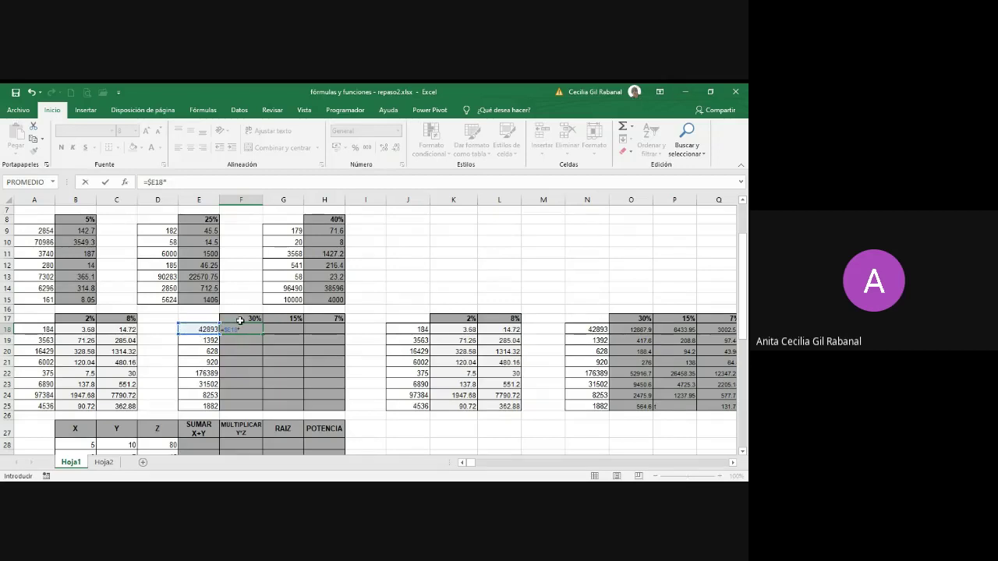
left_click(244, 320)
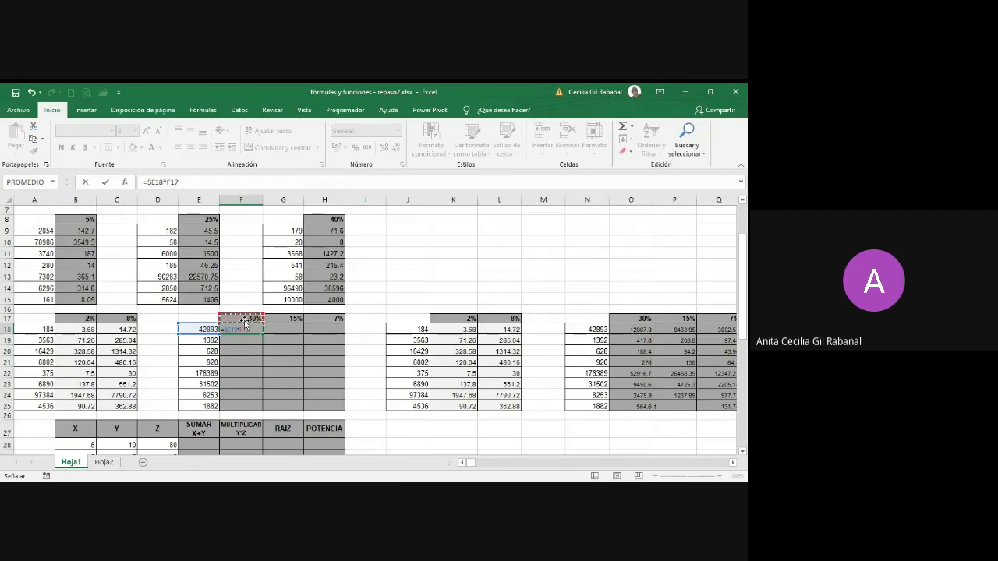
key("F4")
key("F4")
key("F4")
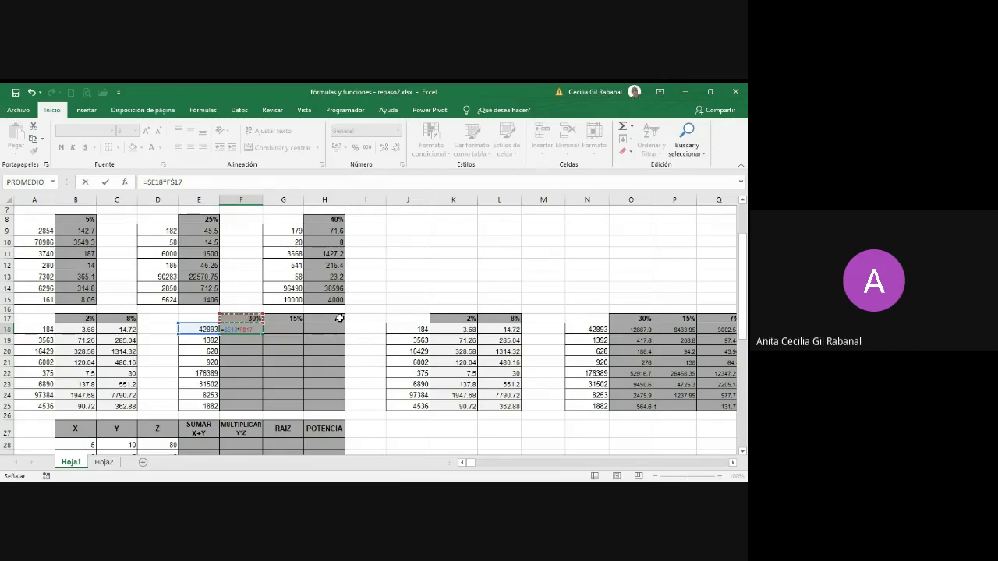
key("Return")
Fill the F18 formula across to column H and down through row 25, and check the cell references in G21.
left_click(248, 327)
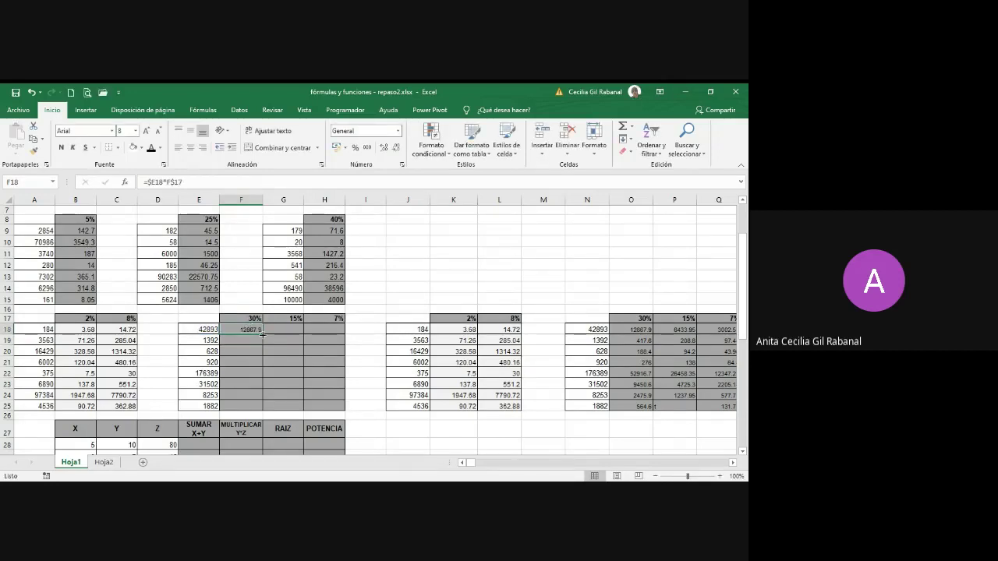
left_click_drag(262, 333, 346, 411)
left_click(276, 395)
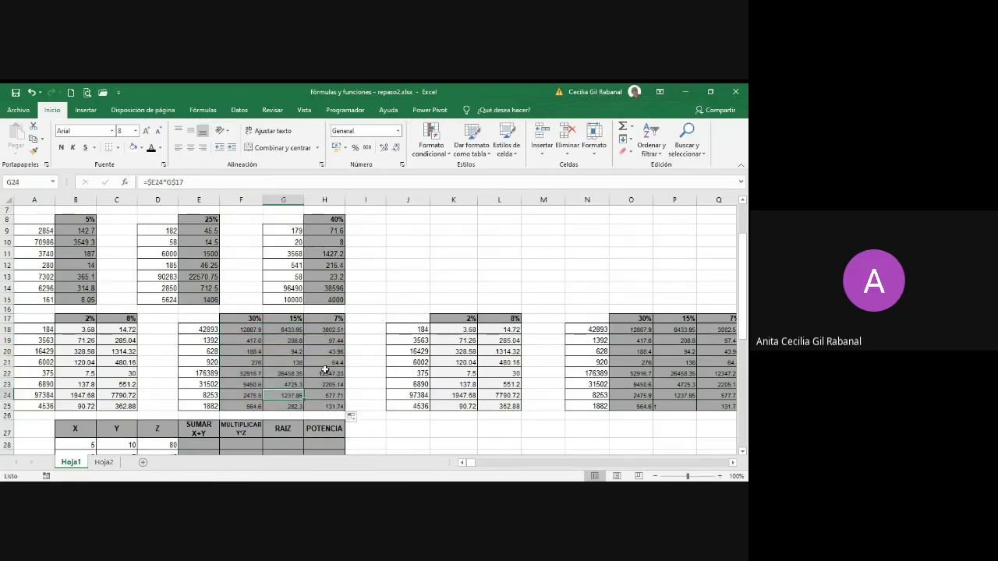
double_click(278, 362)
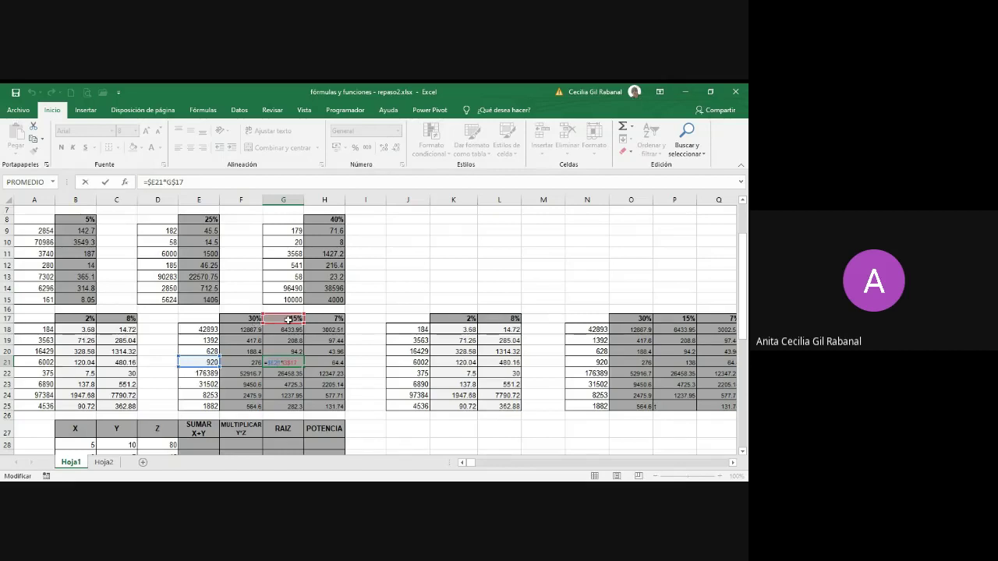
key("Return")
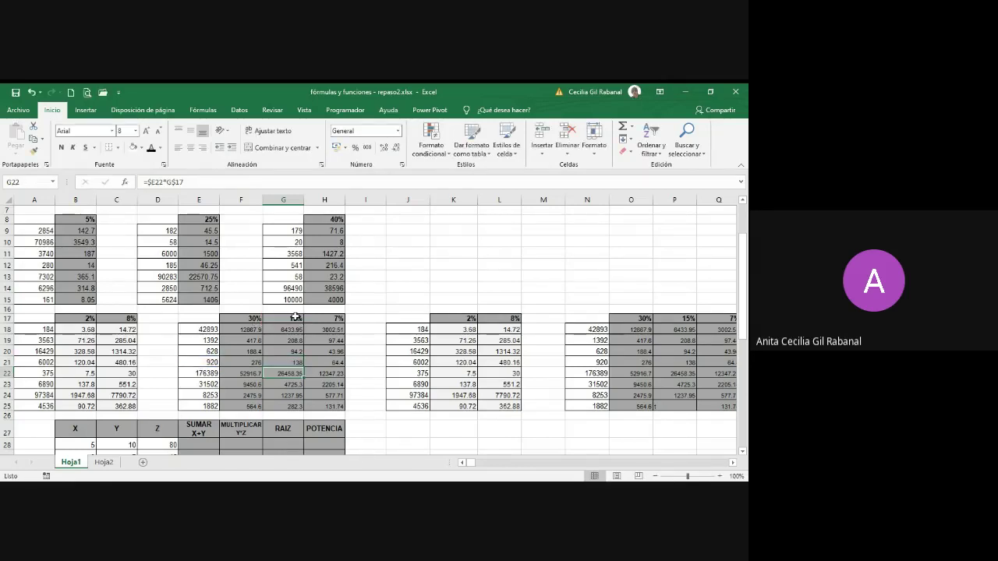
Calculate the square root of the first Z value by entering =RAIZ(D28) in G28 of the RAIZ column.
scroll(343, 309, "down", 4)
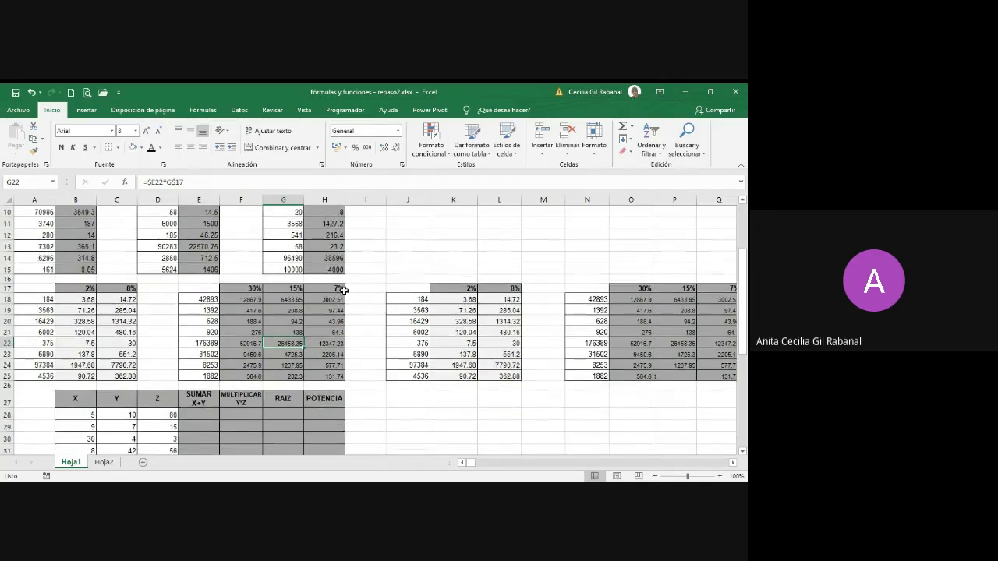
scroll(240, 310, "up", 4)
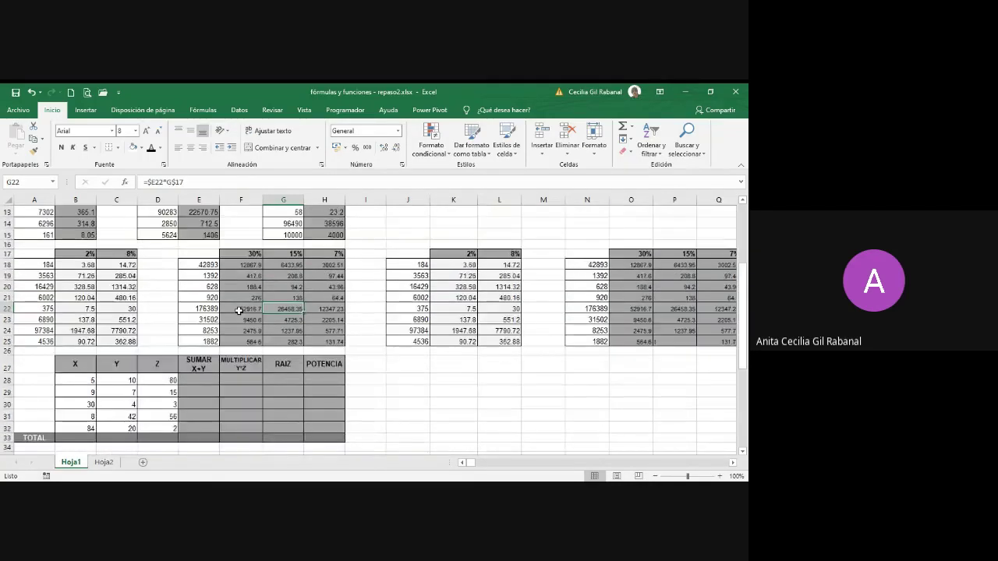
scroll(181, 377, "down", 3)
scroll(180, 377, "down", 1)
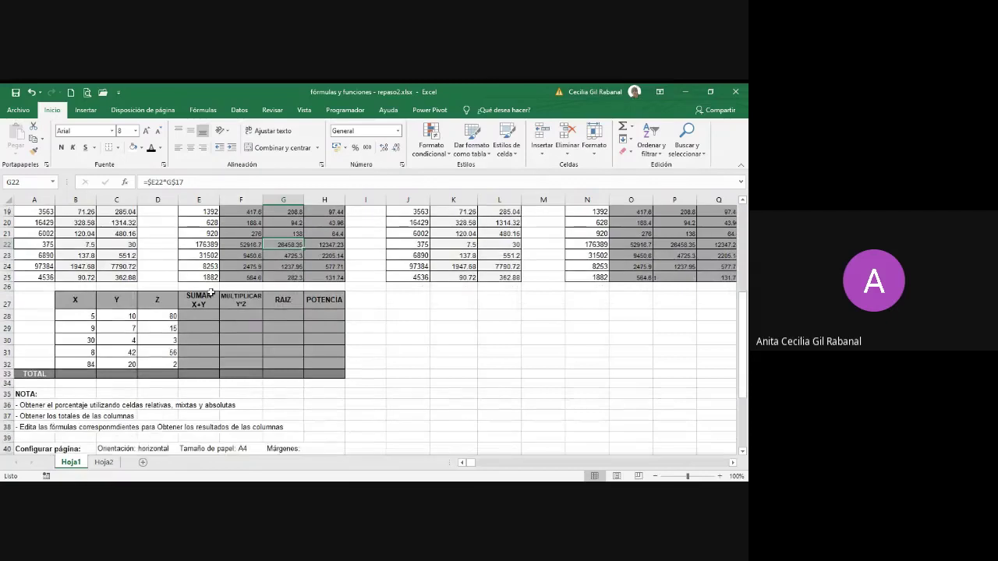
left_click(297, 317)
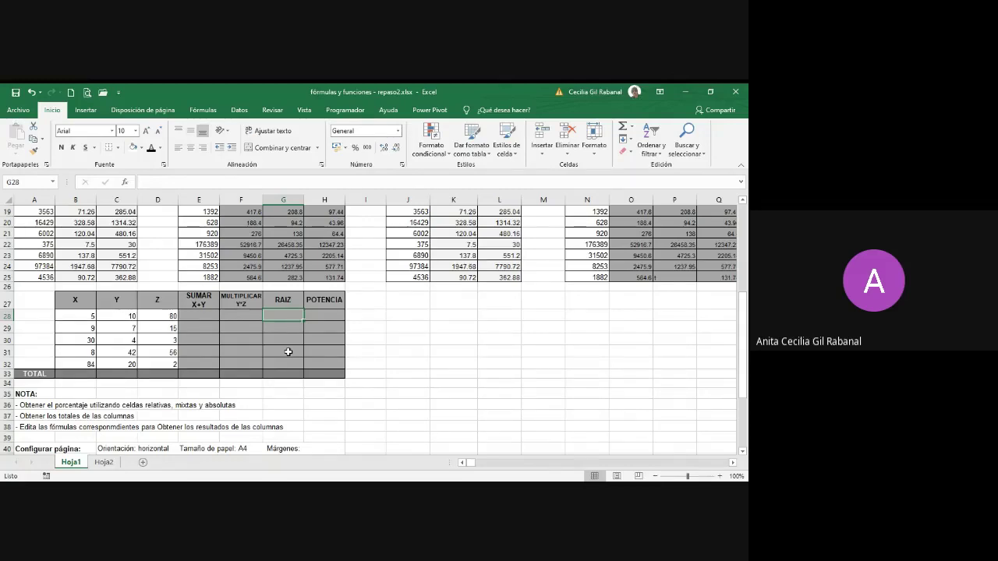
type("=")
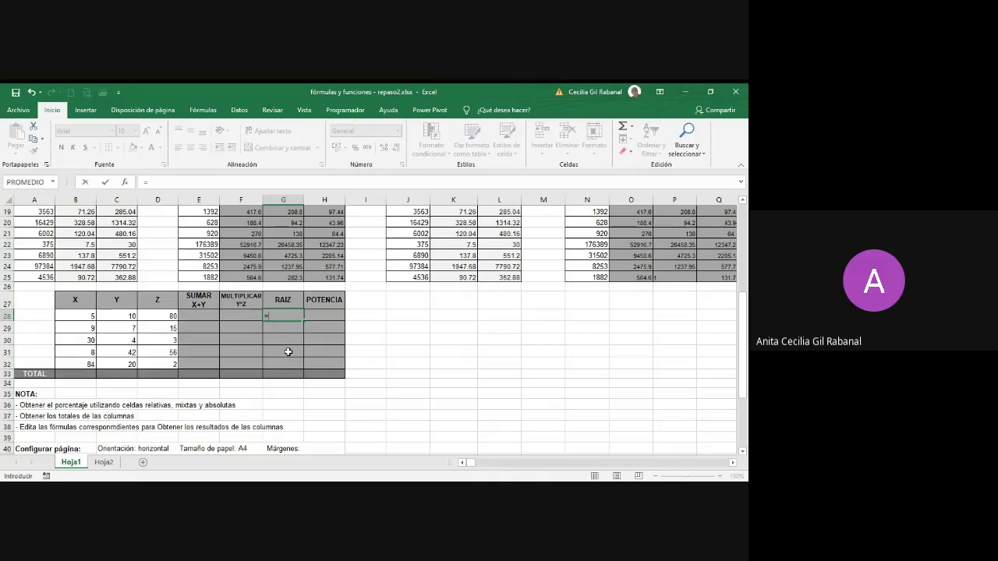
type("RAIZ(")
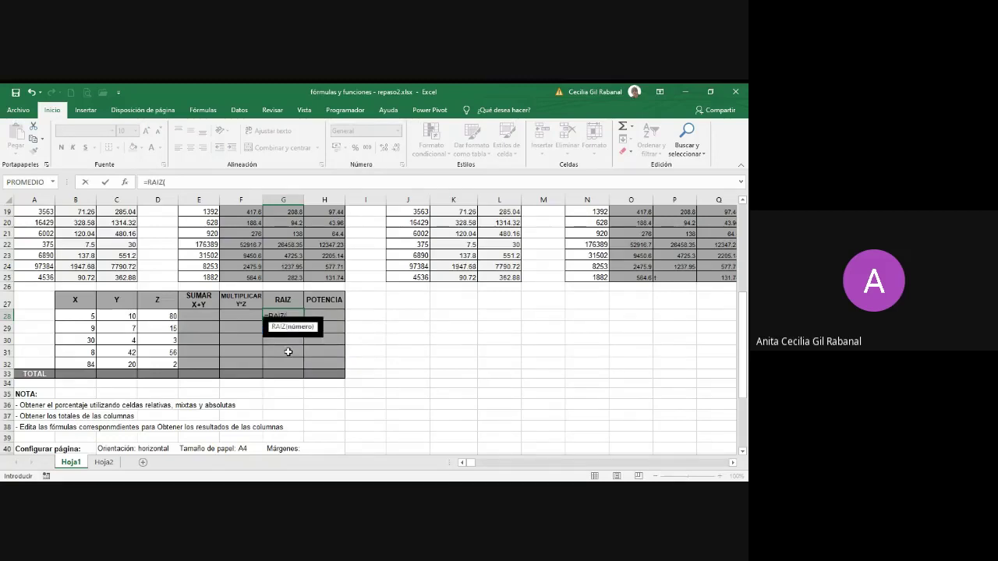
left_click(161, 316)
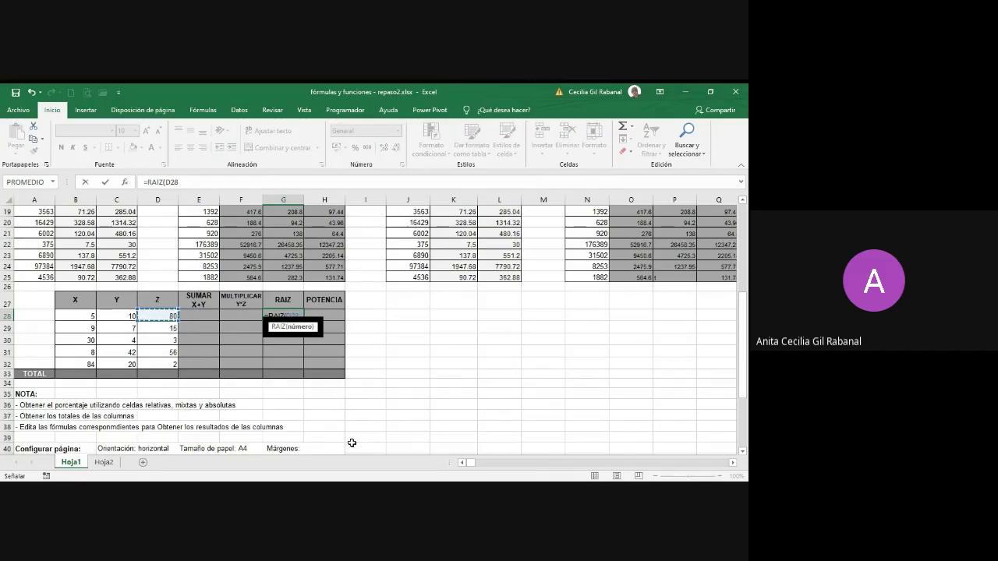
key("Return")
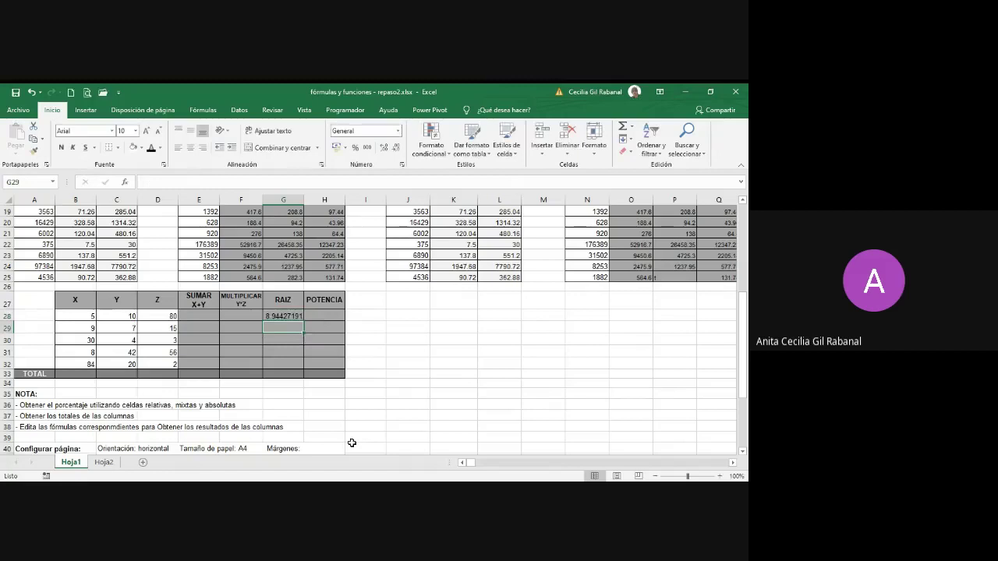
Fill the square root formula from G28 down through G32 and check it against the Z values.
left_click(283, 315)
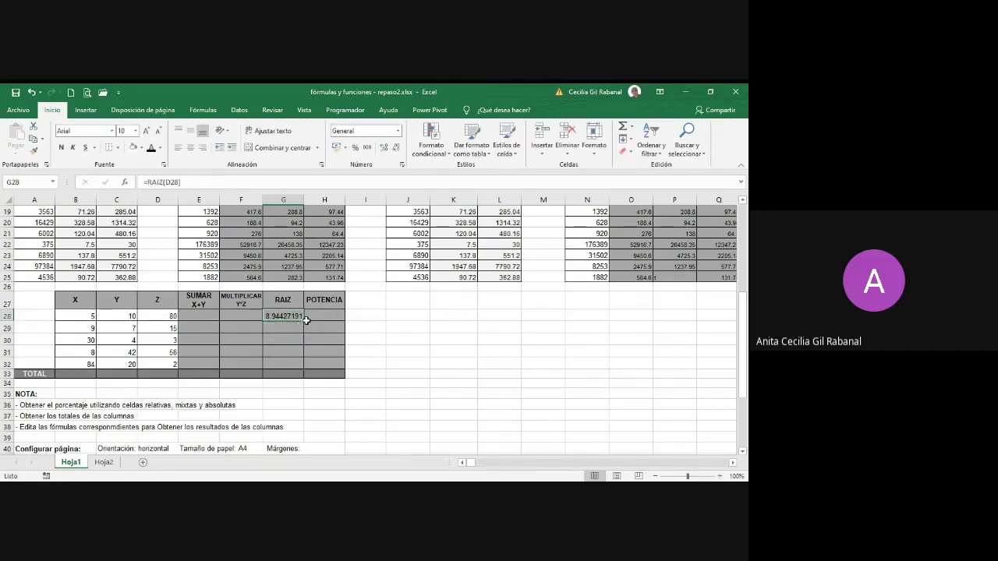
left_click_drag(303, 321, 303, 366)
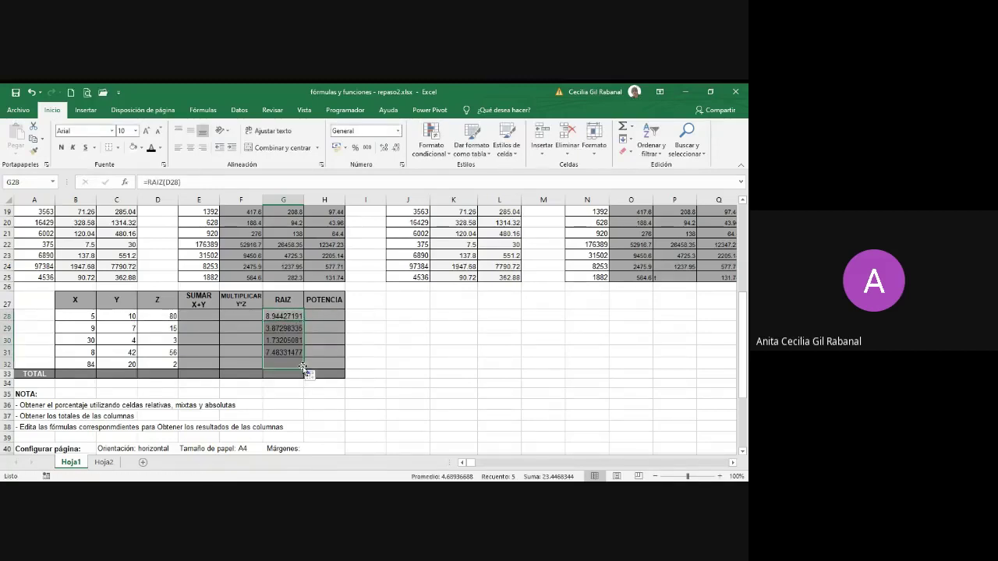
left_click(168, 328)
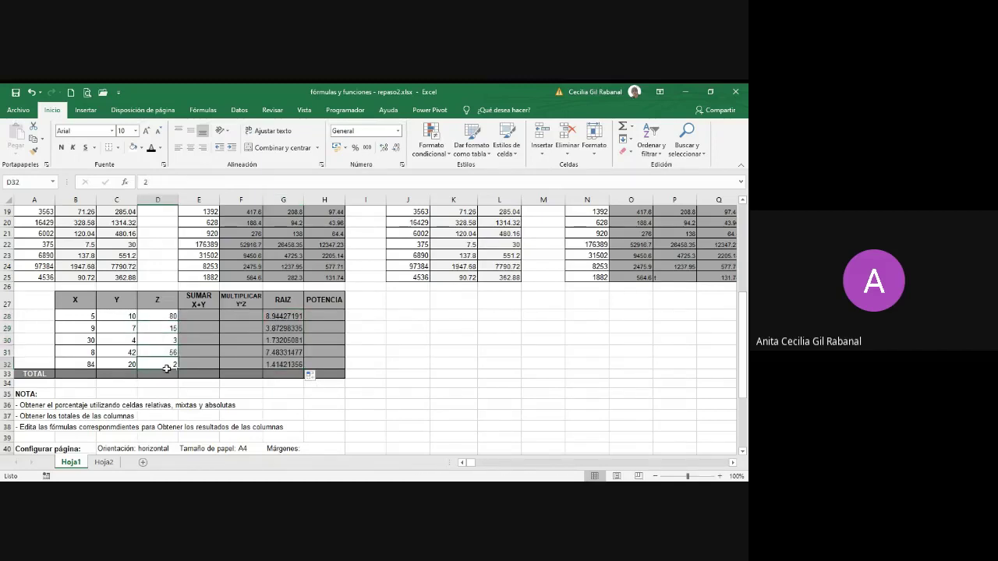
left_click(409, 394)
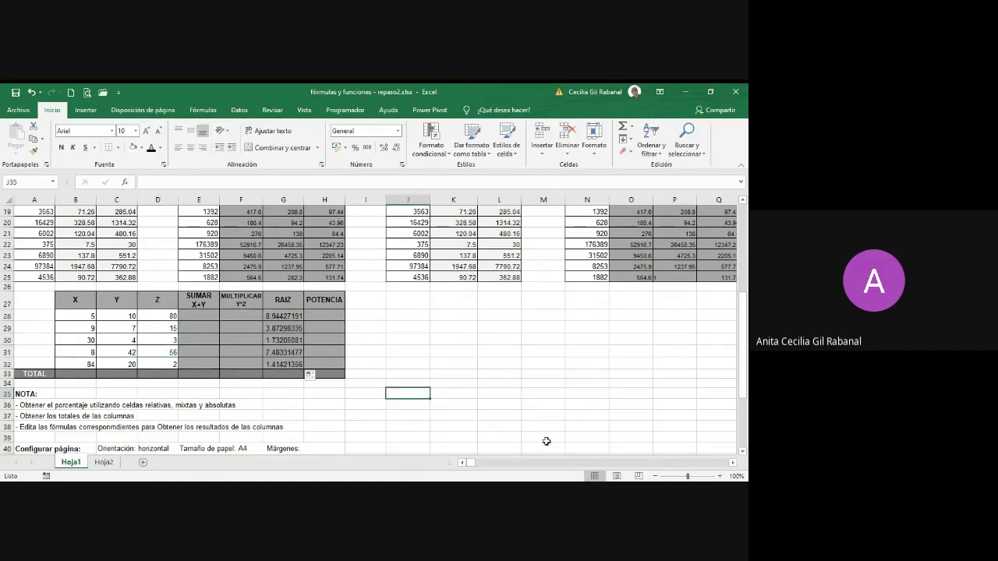
scroll(545, 439, "up", 5)
scroll(417, 408, "up", 1)
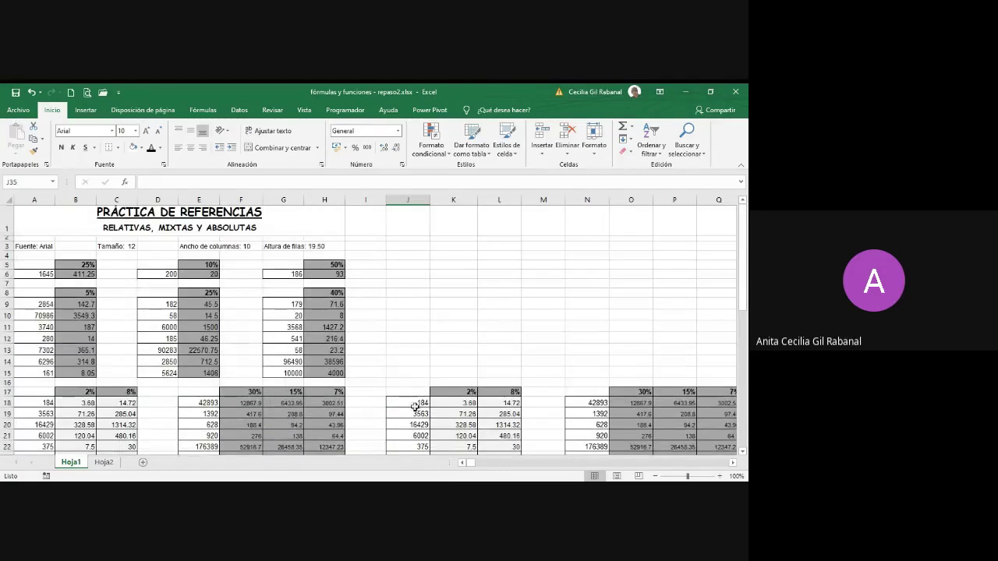
scroll(423, 379, "down", 4)
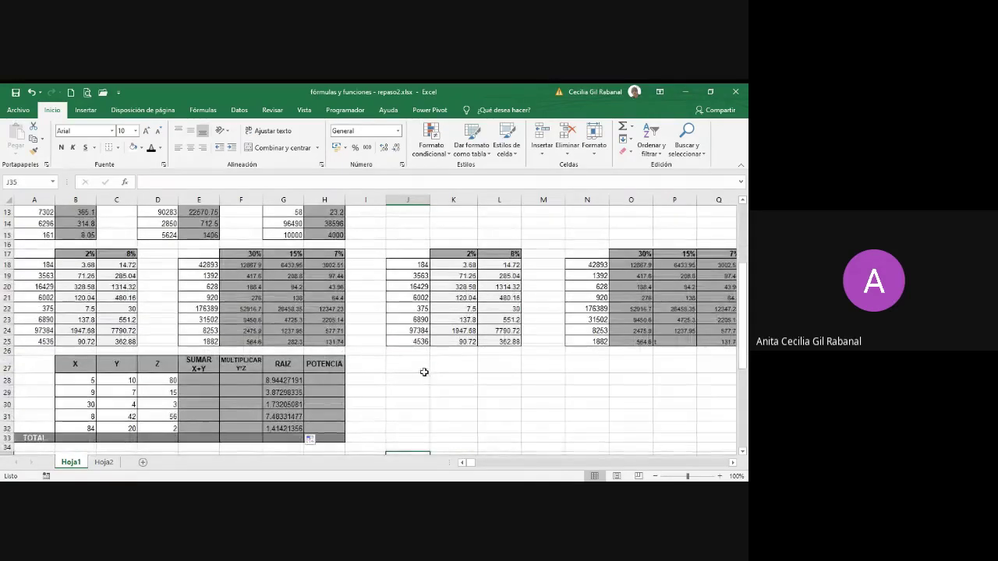